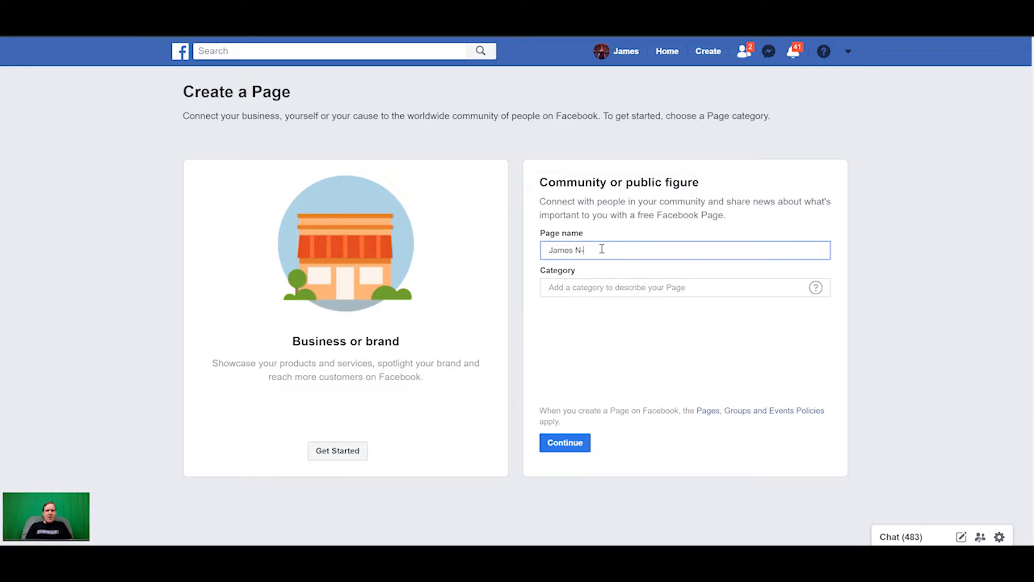
# Give the new Page the Entrepreneur category and skip both the profile picture and cover photo.
pyautogui.click(615, 288)
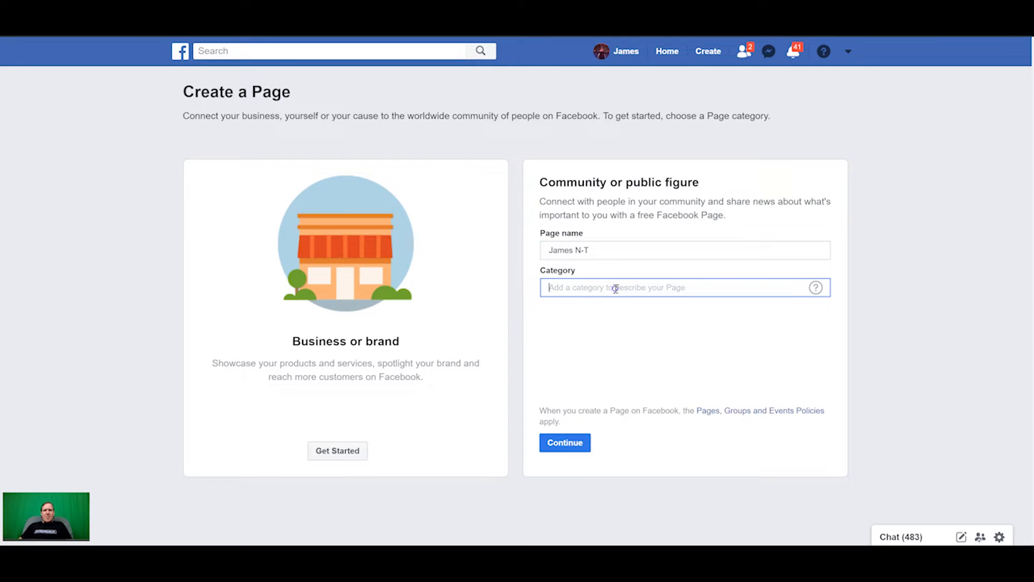
pyautogui.write('Entrep')
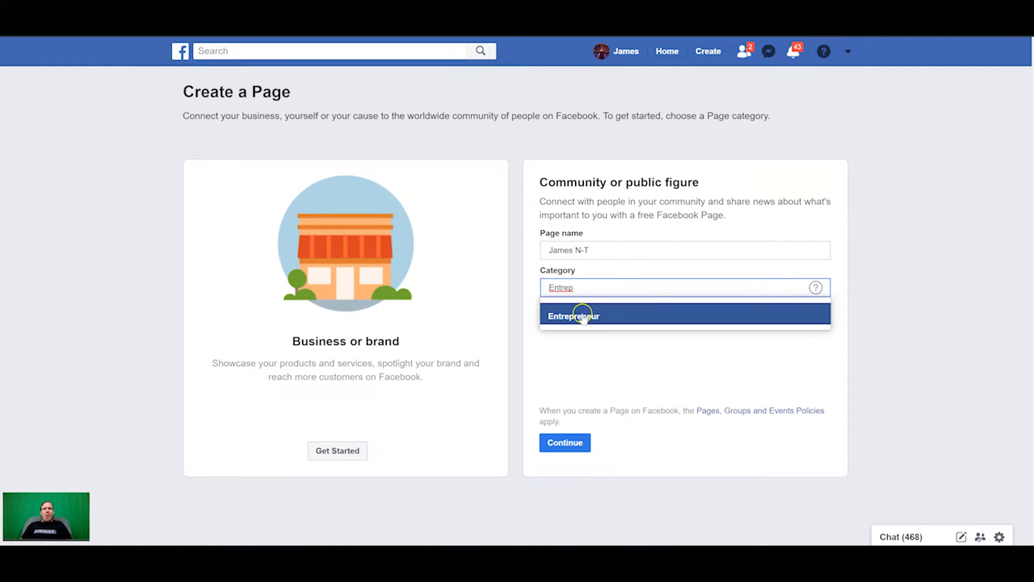
pyautogui.click(583, 316)
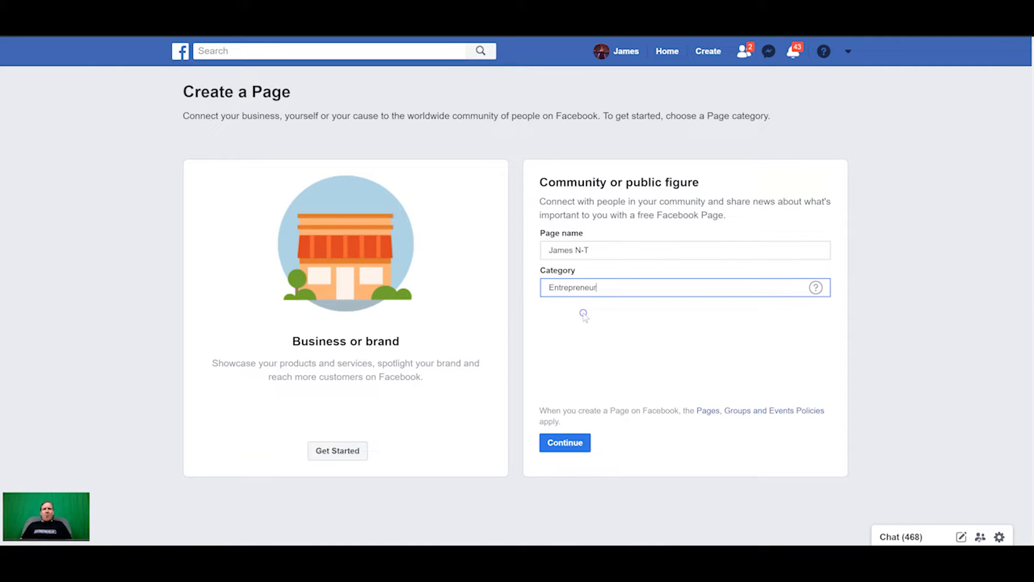
pyautogui.click(566, 442)
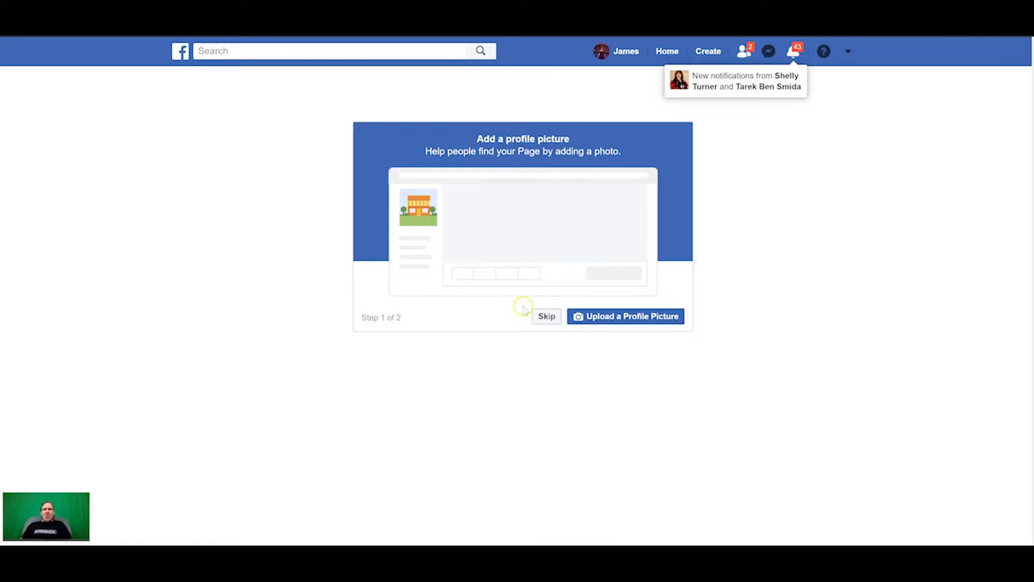
pyautogui.click(546, 317)
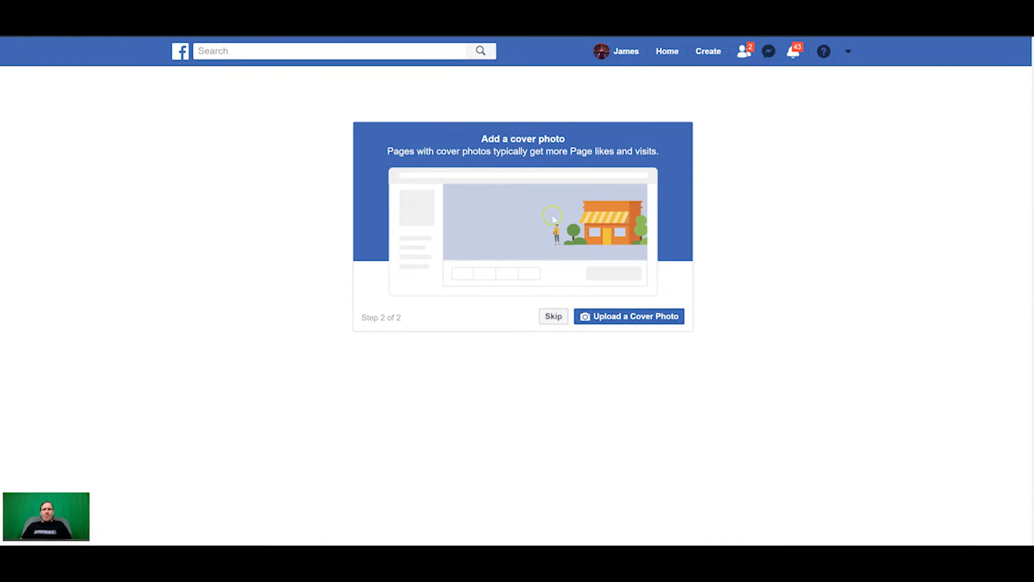
pyautogui.click(557, 316)
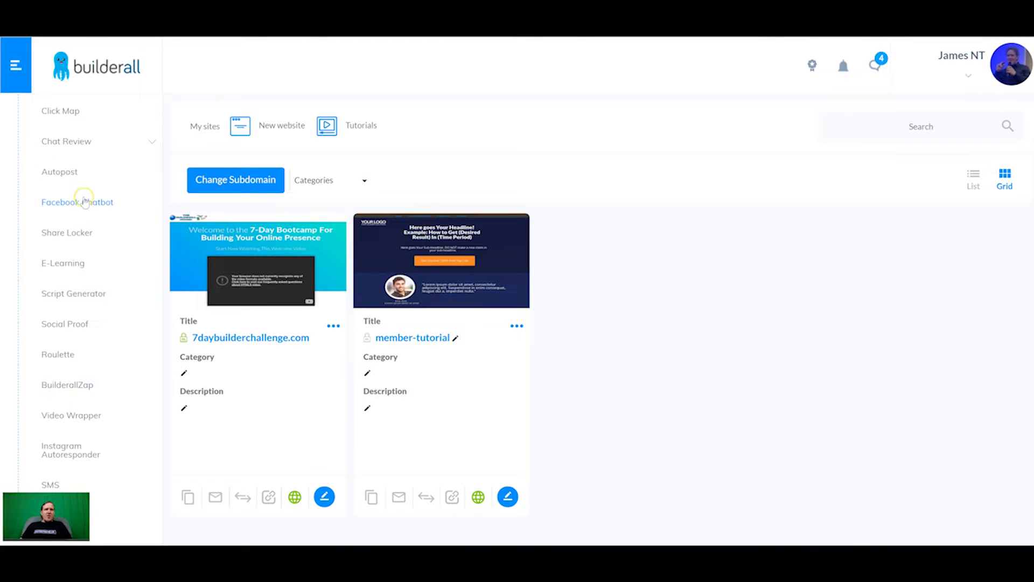
# Connect the Facebook account to the Facebook Chatbot tool with access to all Pages.
pyautogui.click(74, 205)
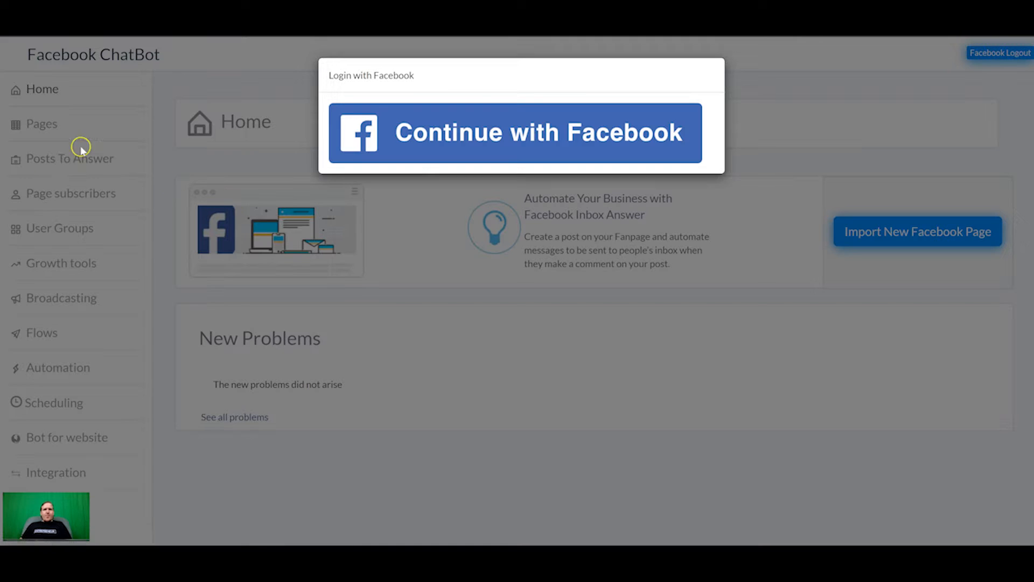
pyautogui.click(516, 132)
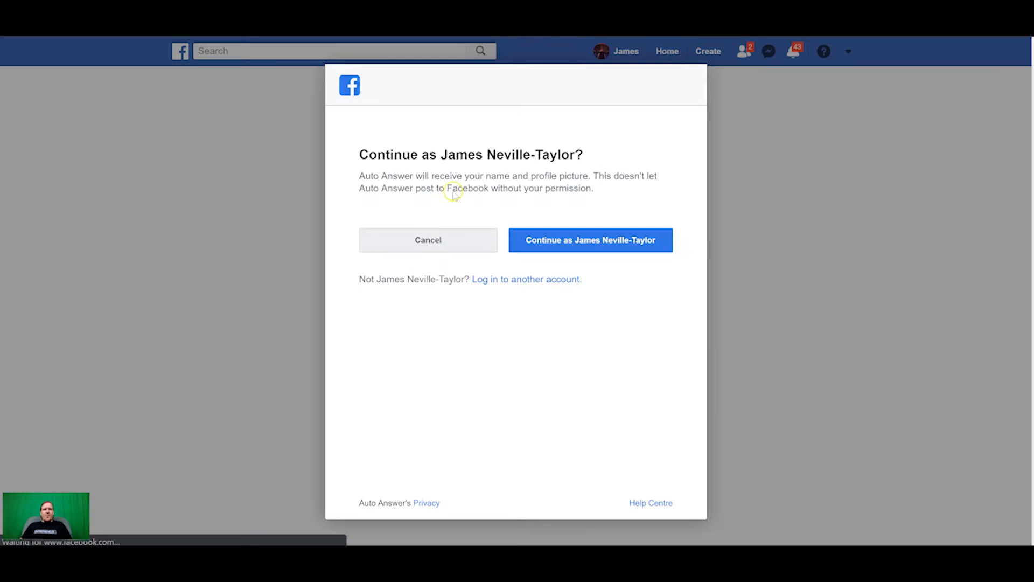
pyautogui.click(595, 239)
pyautogui.click(650, 465)
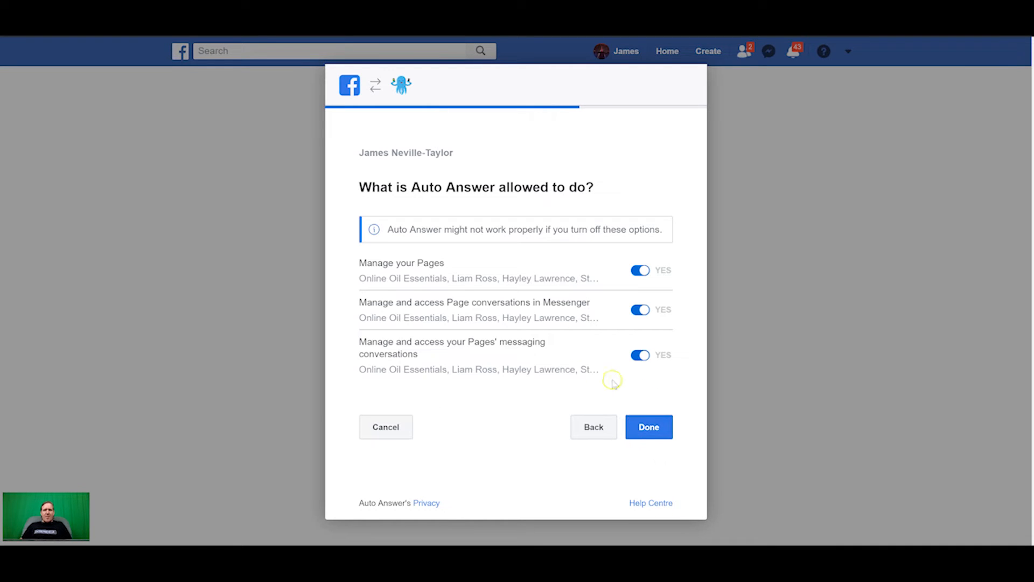
pyautogui.click(648, 425)
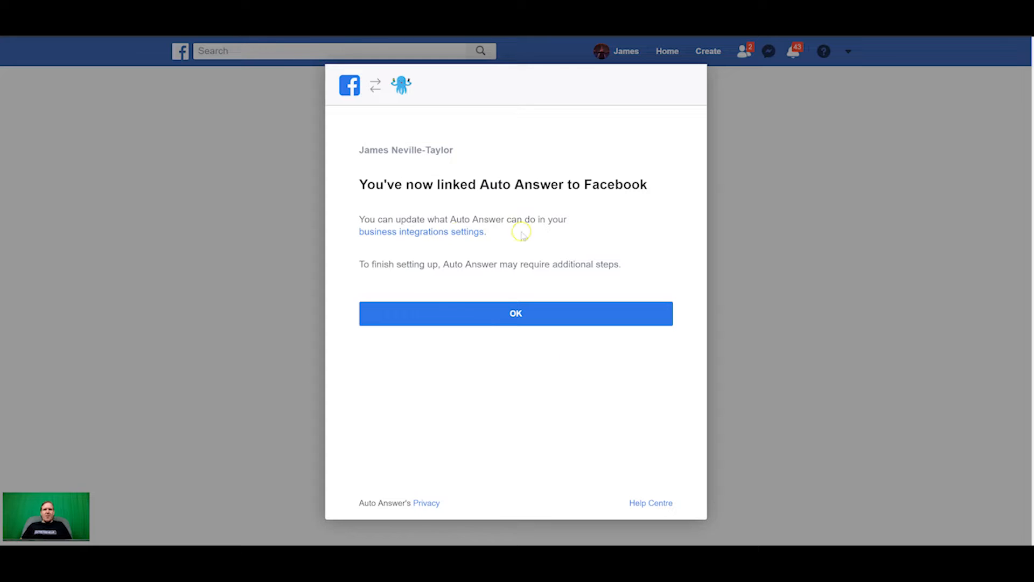
pyautogui.click(517, 319)
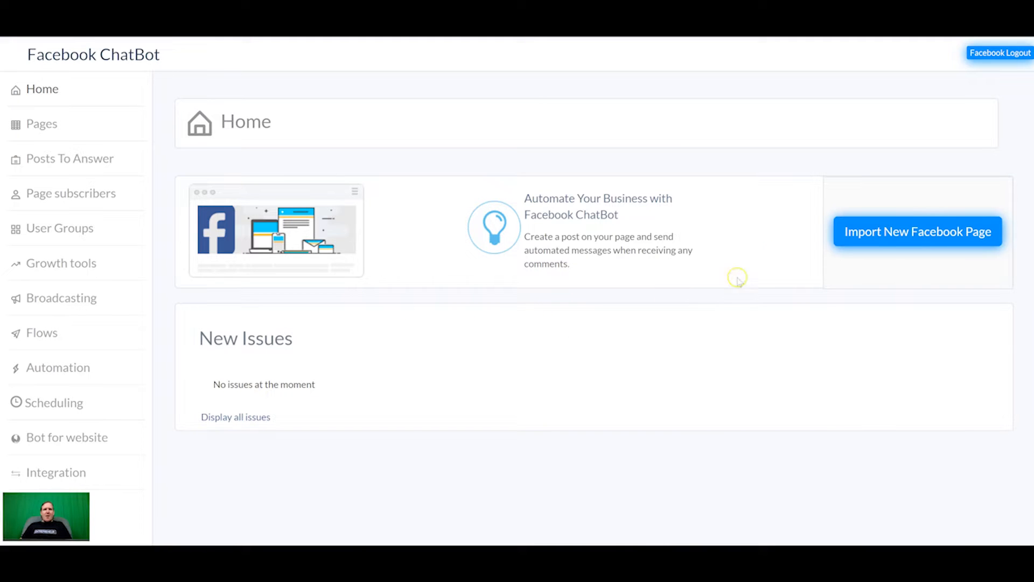
# Add the newly created Facebook Page to the chatbot and bring up the public flows in Flows.
pyautogui.click(914, 230)
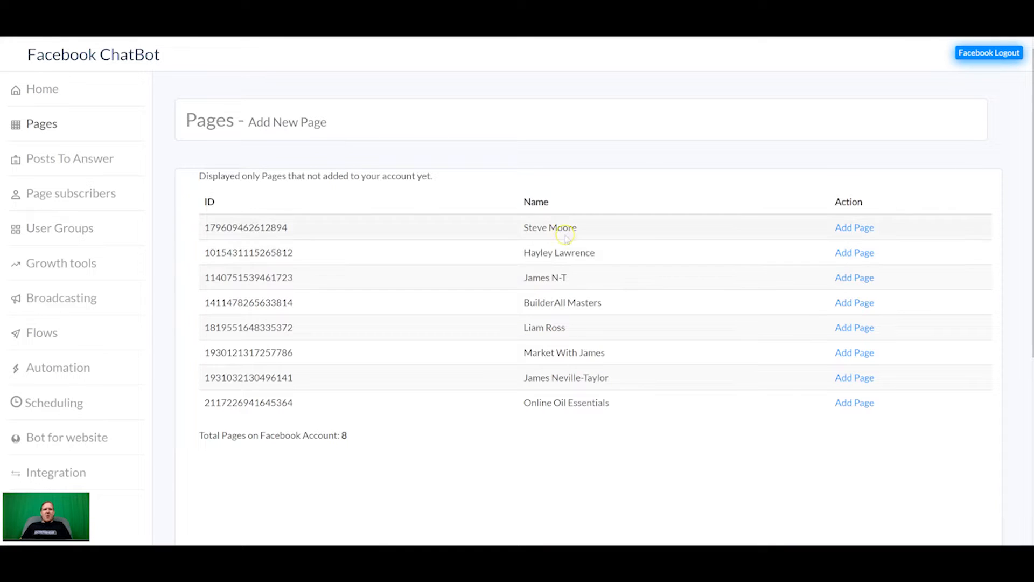
pyautogui.click(854, 277)
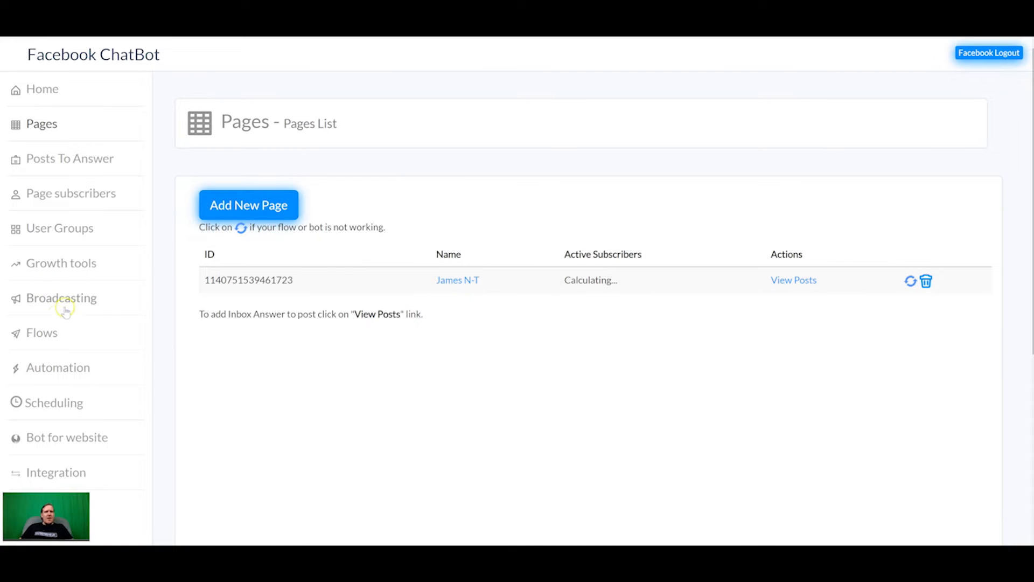
pyautogui.click(43, 334)
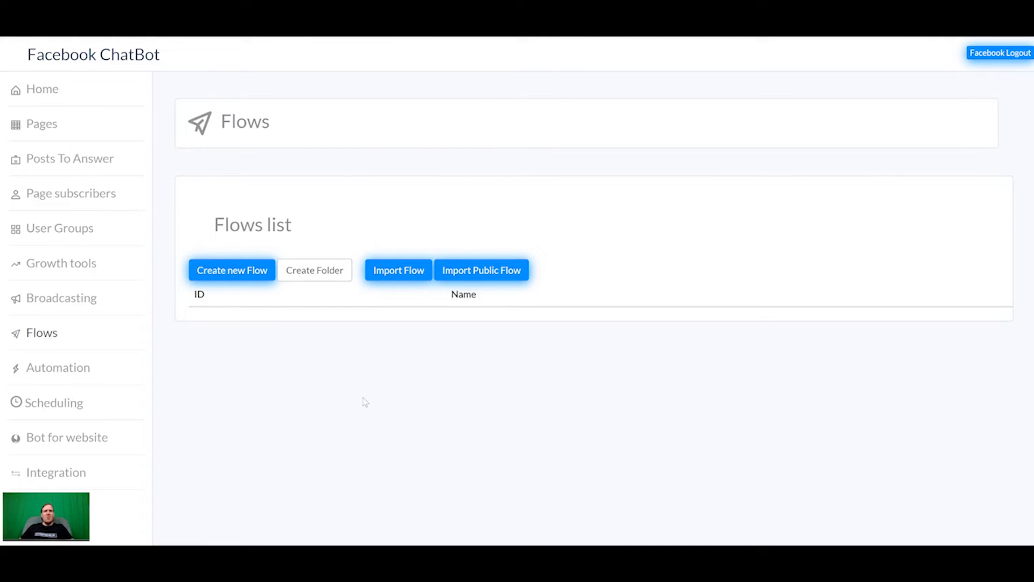
pyautogui.click(489, 276)
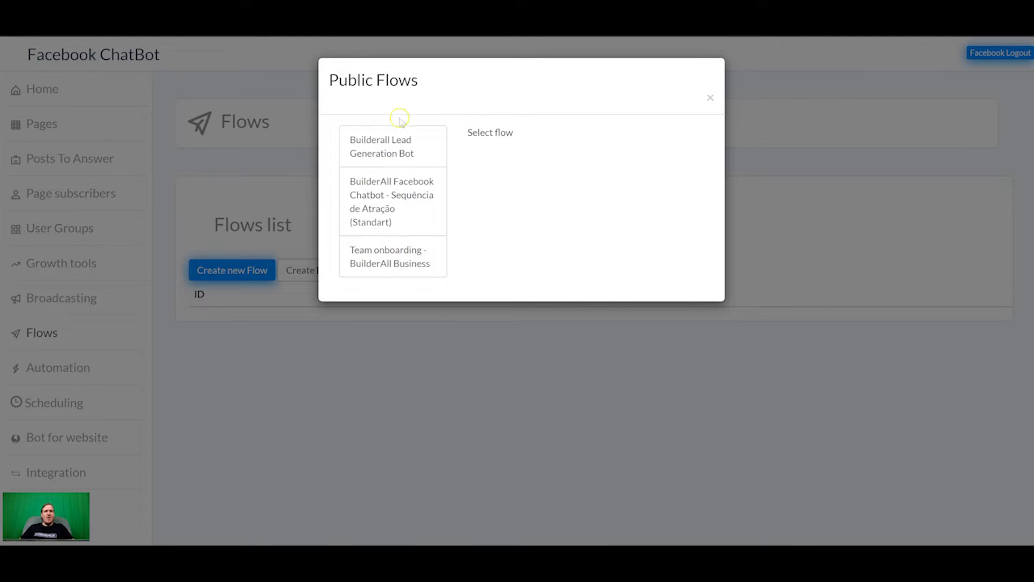
# Import the Builderall Lead Generation Bot public flow and open it for editing.
pyautogui.click(384, 151)
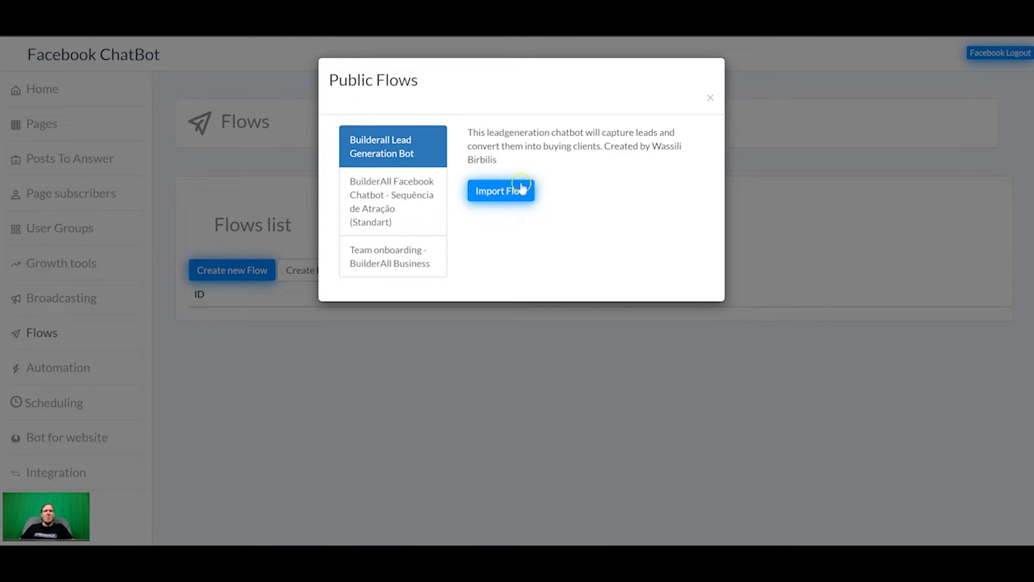
pyautogui.click(514, 191)
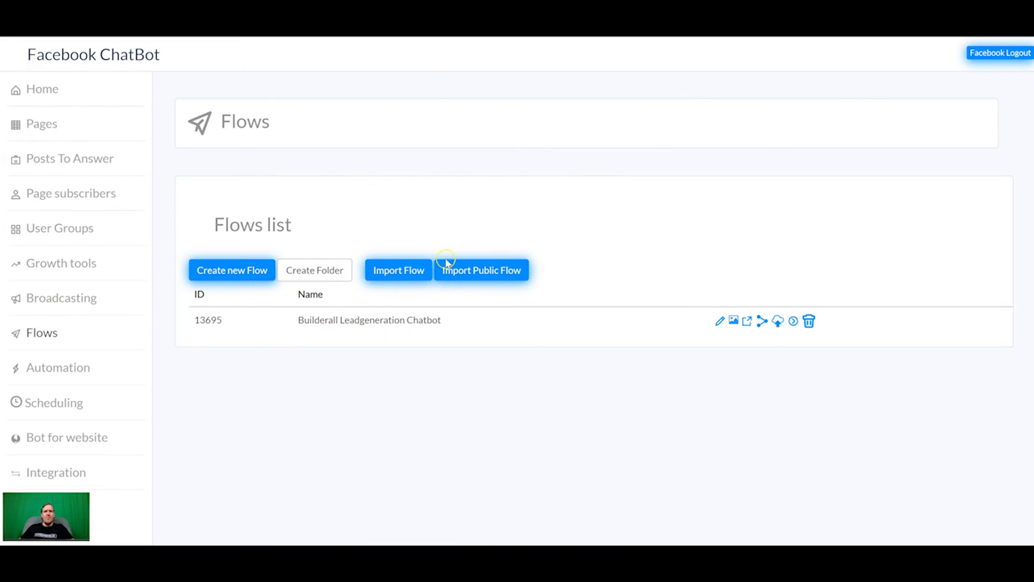
pyautogui.click(720, 321)
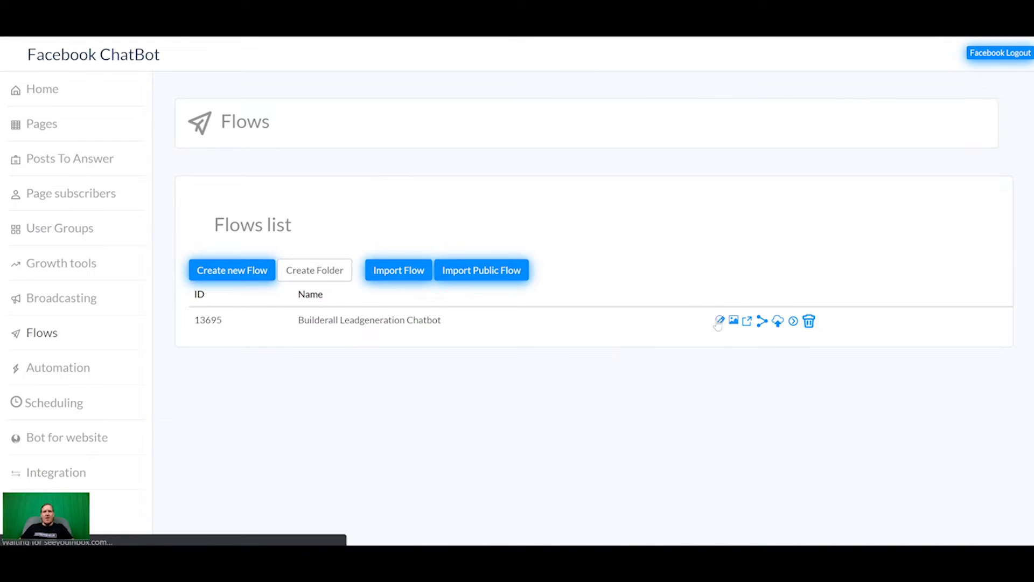
# Select the 7 Day Free Trial step in the Builderall Leadgeneration Chatbot flow.
pyautogui.scroll(-5, 301, 327)
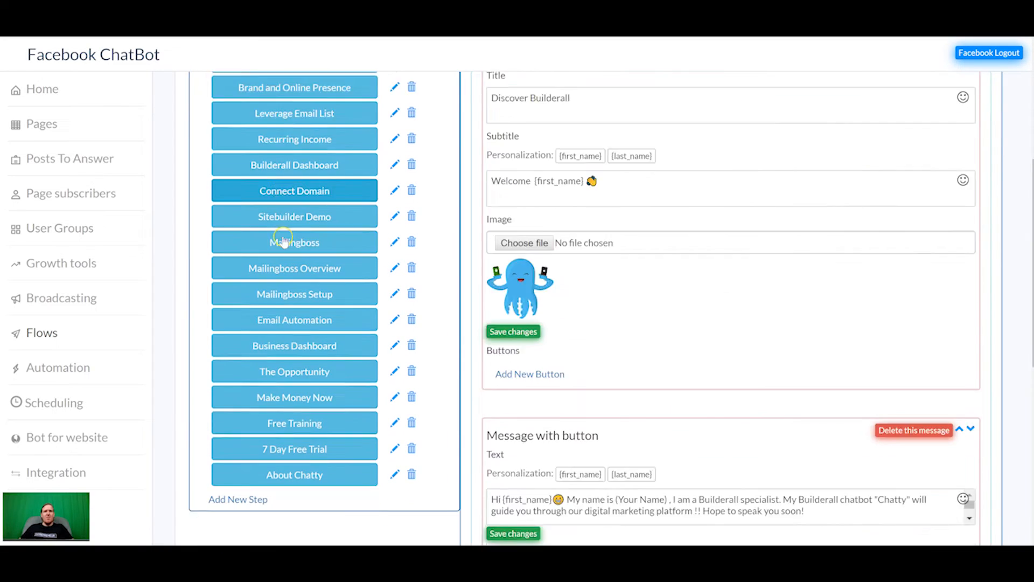
pyautogui.scroll(2, 323, 335)
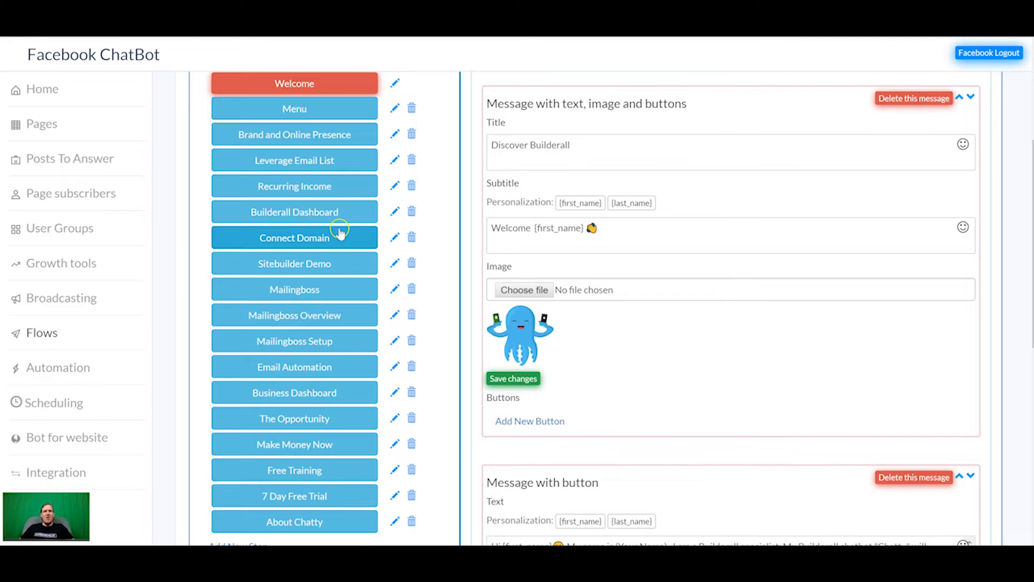
pyautogui.scroll(3, 380, 237)
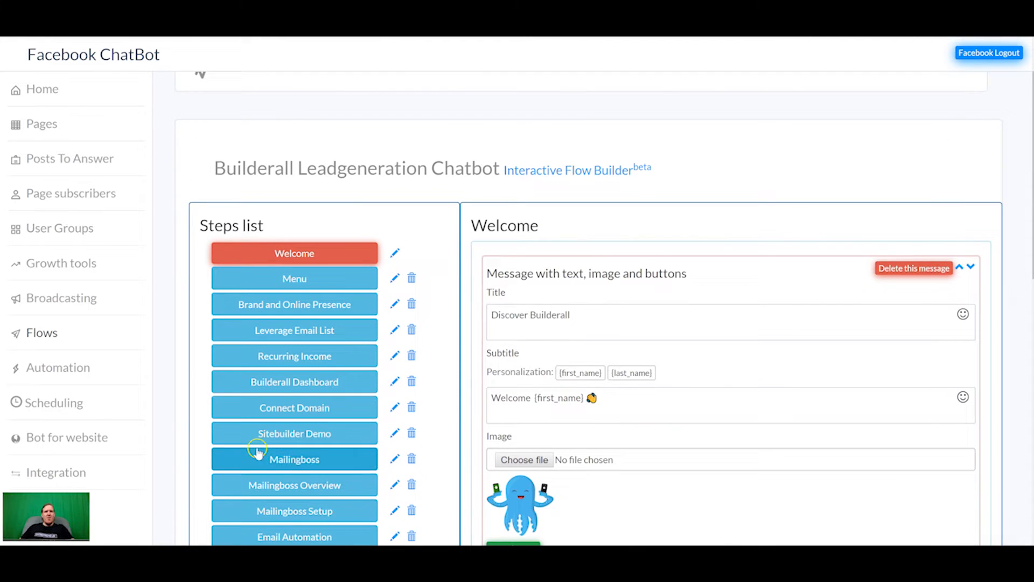
pyautogui.scroll(-4, 257, 451)
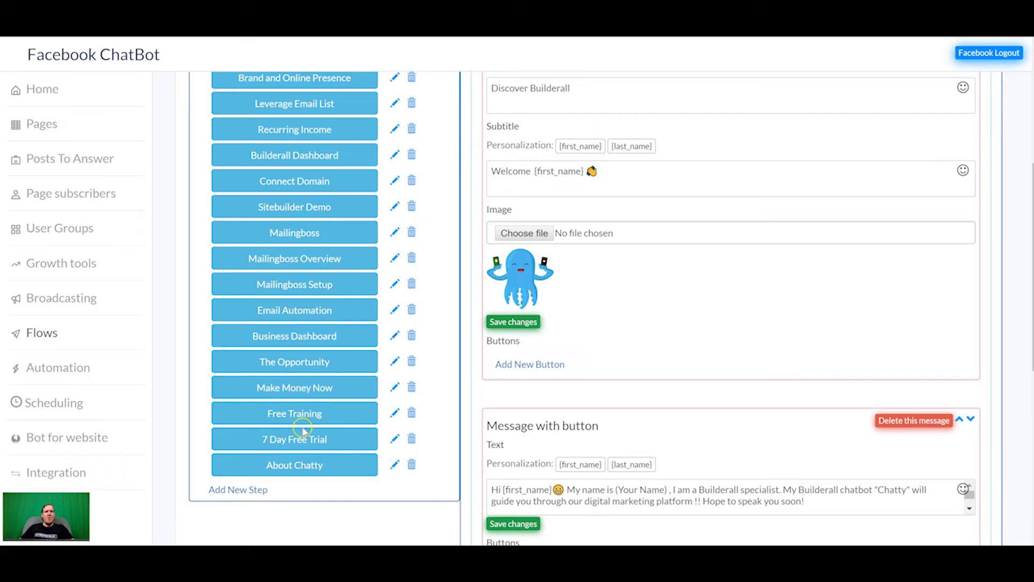
pyautogui.click(305, 438)
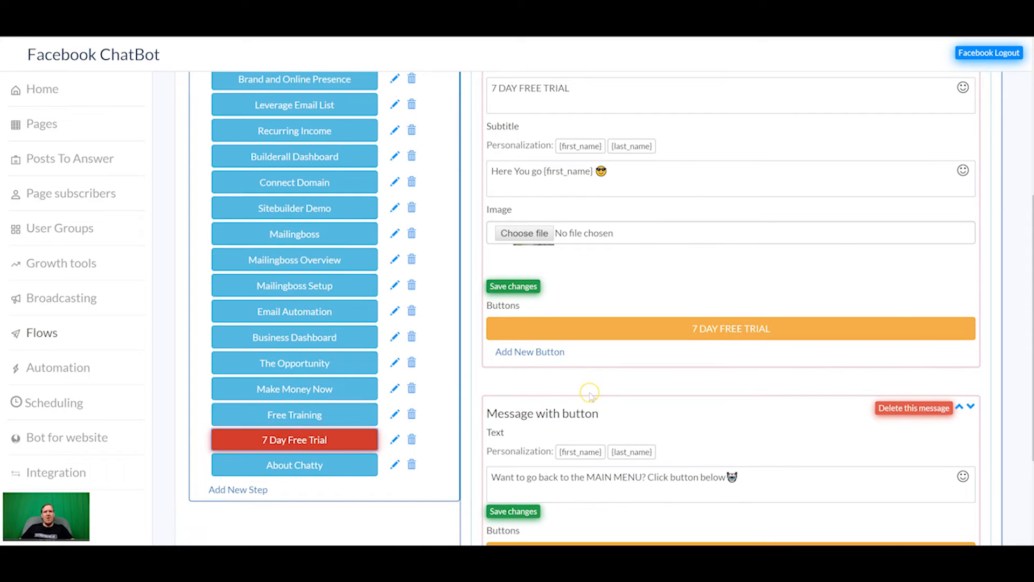
pyautogui.scroll(-1, 590, 397)
pyautogui.scroll(3, 573, 399)
pyautogui.scroll(-5, 576, 377)
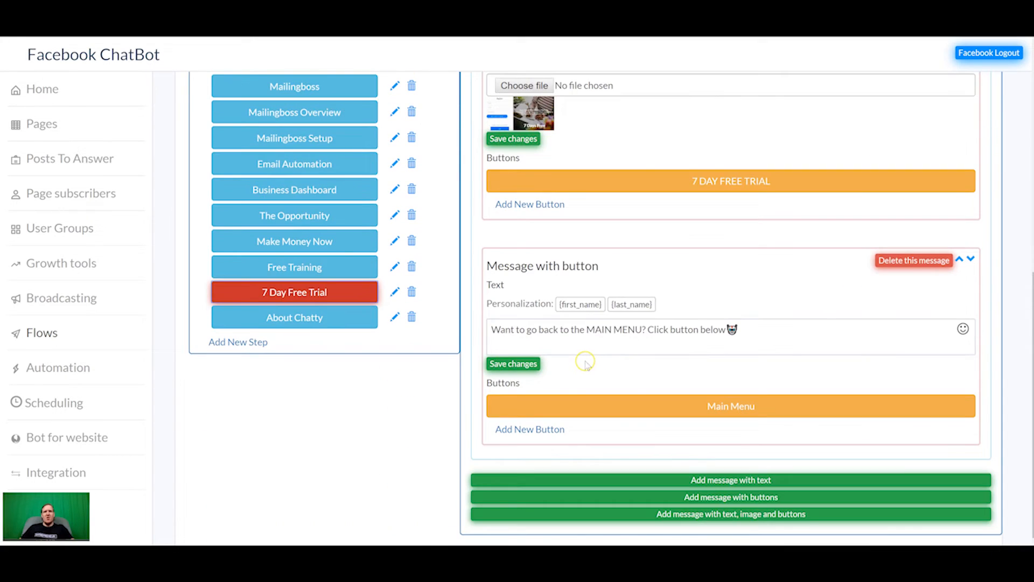
# Inspect the 7 DAY FREE TRIAL button's placeholder affiliate link, then return to the top.
pyautogui.click(680, 177)
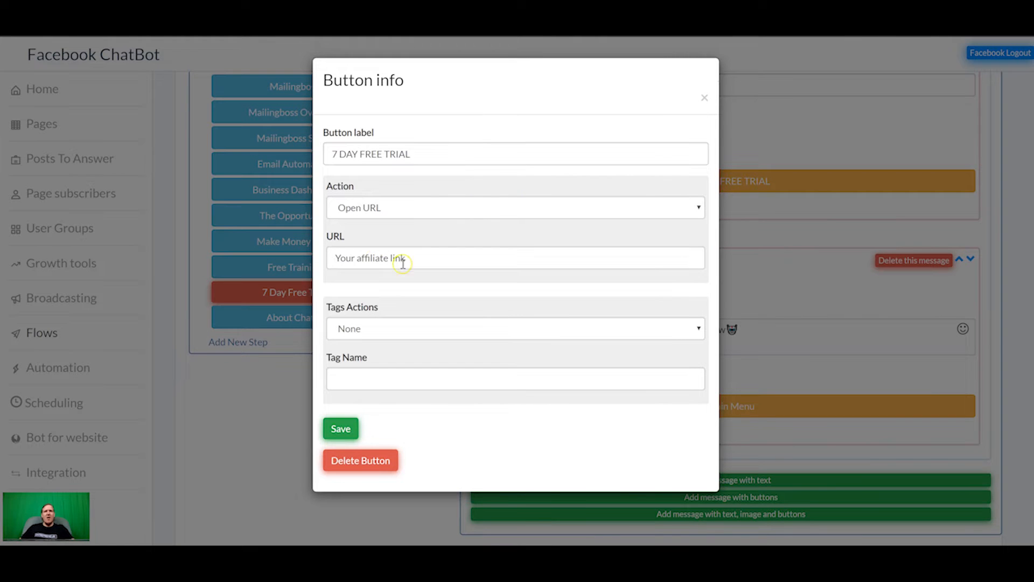
pyautogui.moveTo(405, 259); pyautogui.dragTo(332, 259)
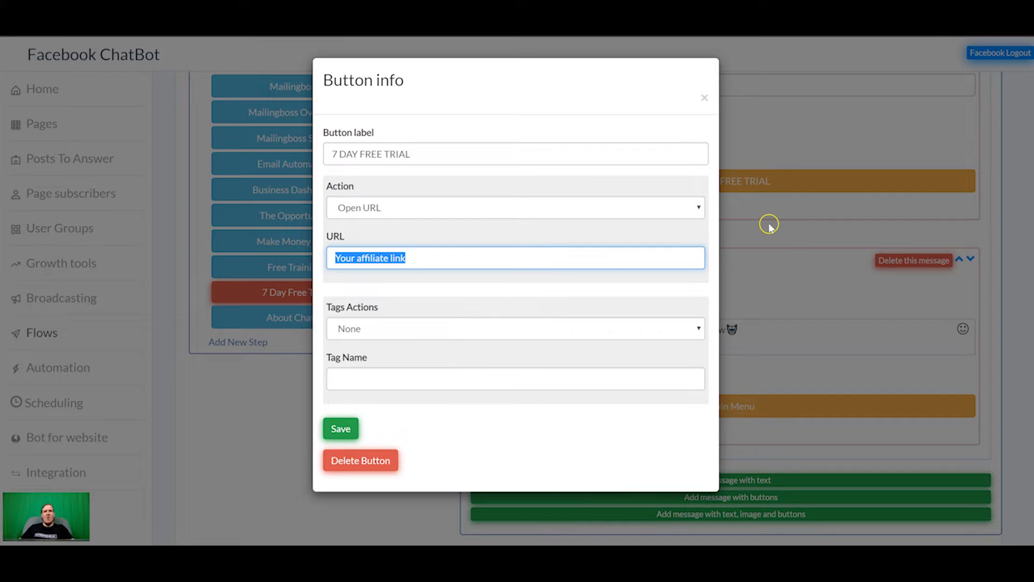
pyautogui.click(707, 98)
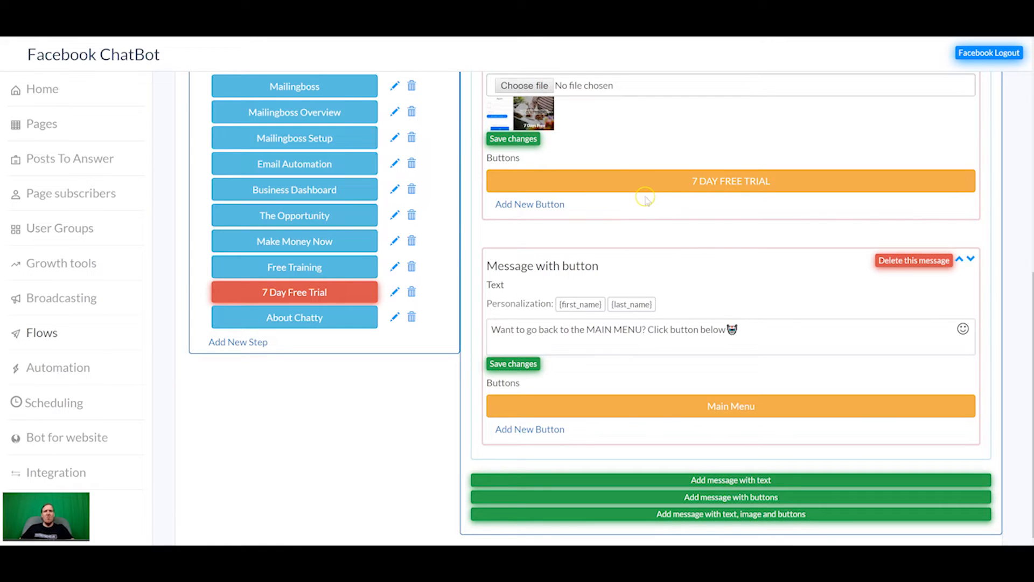
pyautogui.scroll(7, 644, 195)
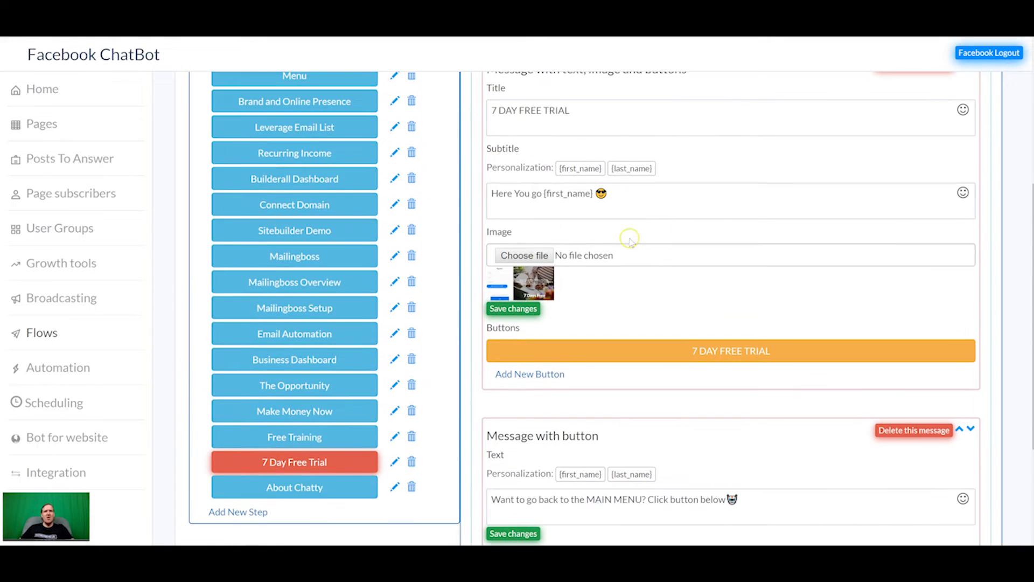
pyautogui.scroll(1, 635, 244)
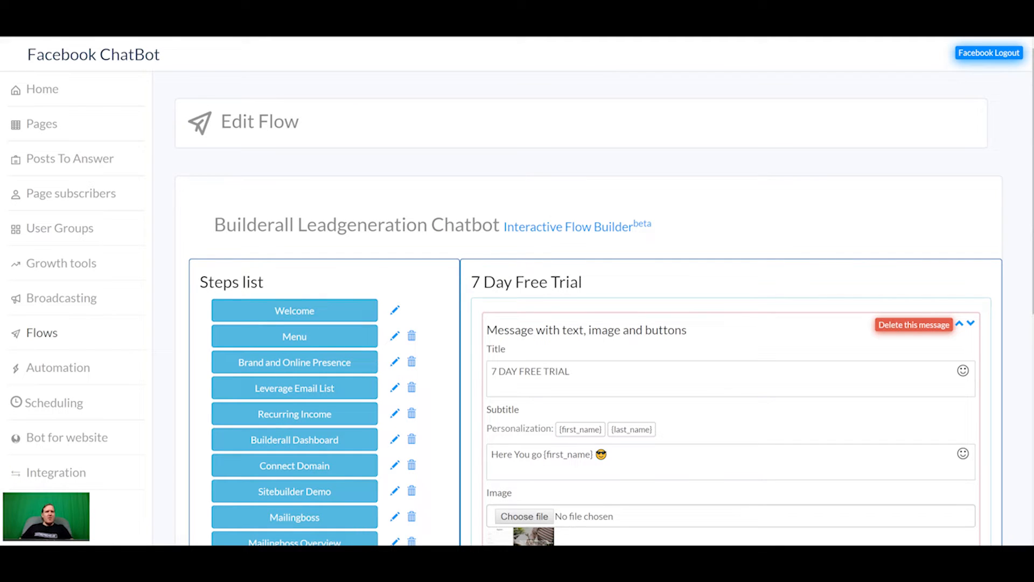
# Create a new Popup growth tool named 'pop' and switch to the Builderall window.
pyautogui.click(61, 266)
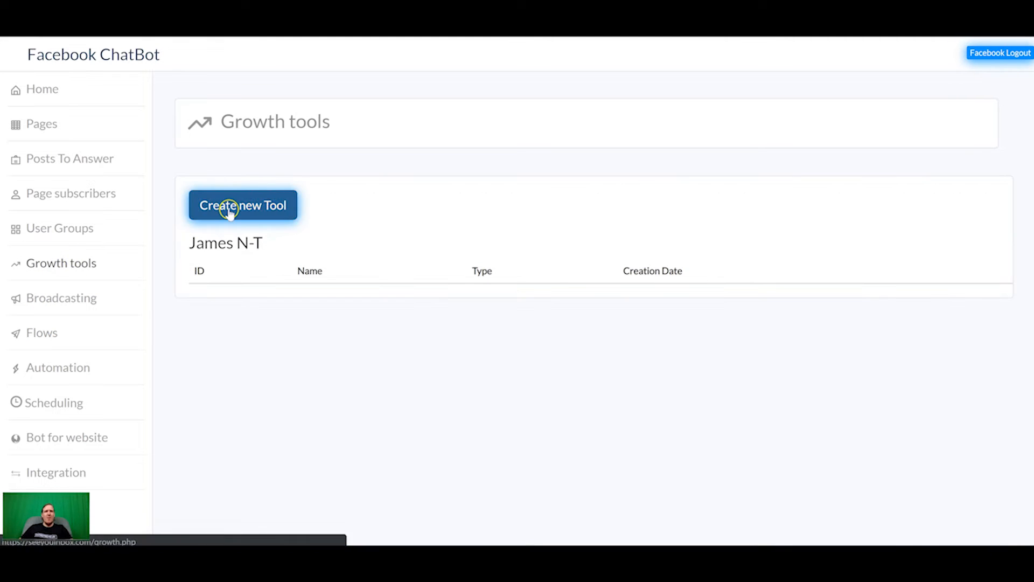
pyautogui.click(231, 212)
pyautogui.click(510, 294)
pyautogui.click(461, 336)
pyautogui.click(502, 253)
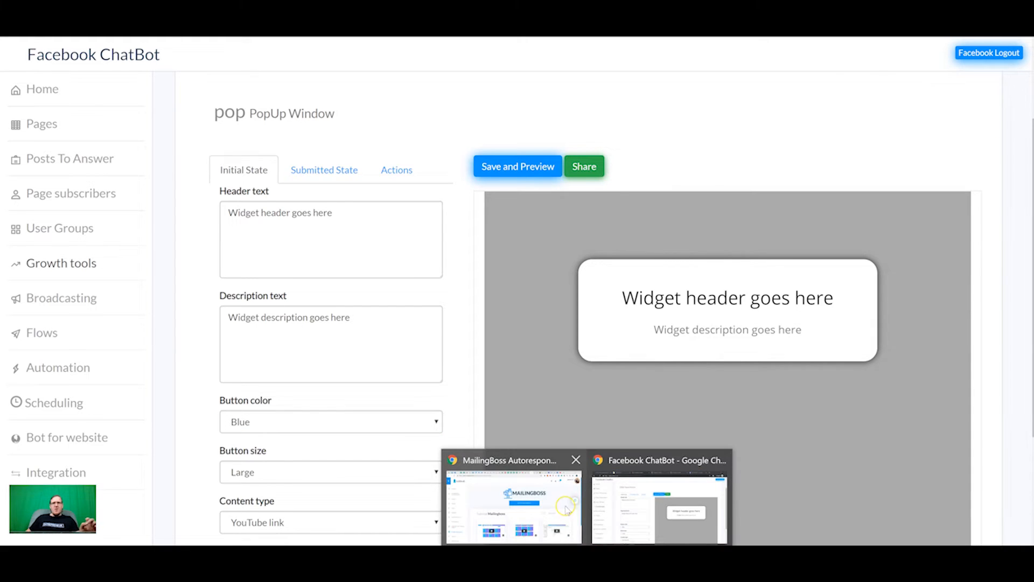
pyautogui.click(551, 515)
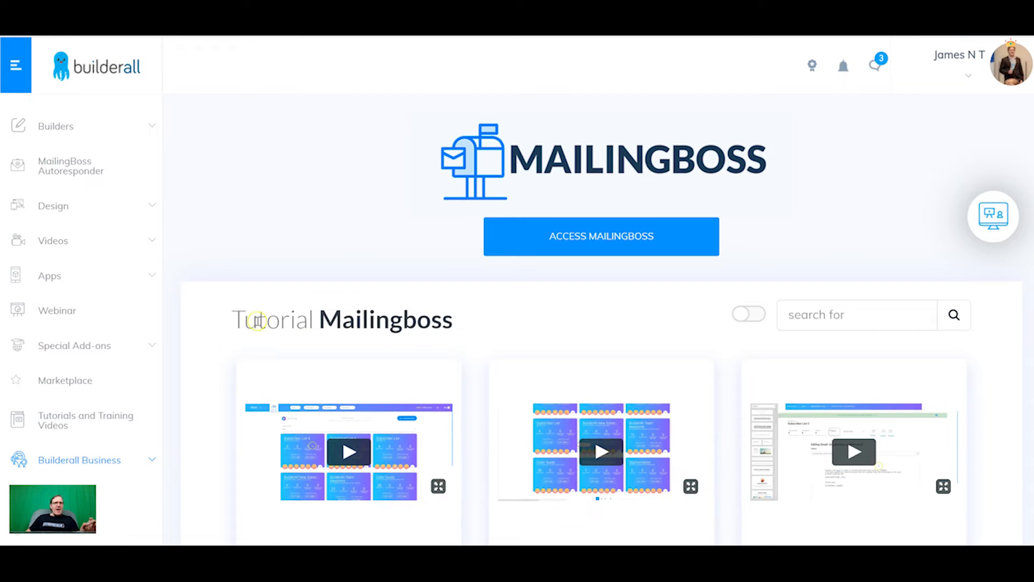
# Reopen the Facebook Chatbot app from Builderall's Apps list and go to Growth tools.
pyautogui.click(113, 284)
pyautogui.scroll(-5, 62, 334)
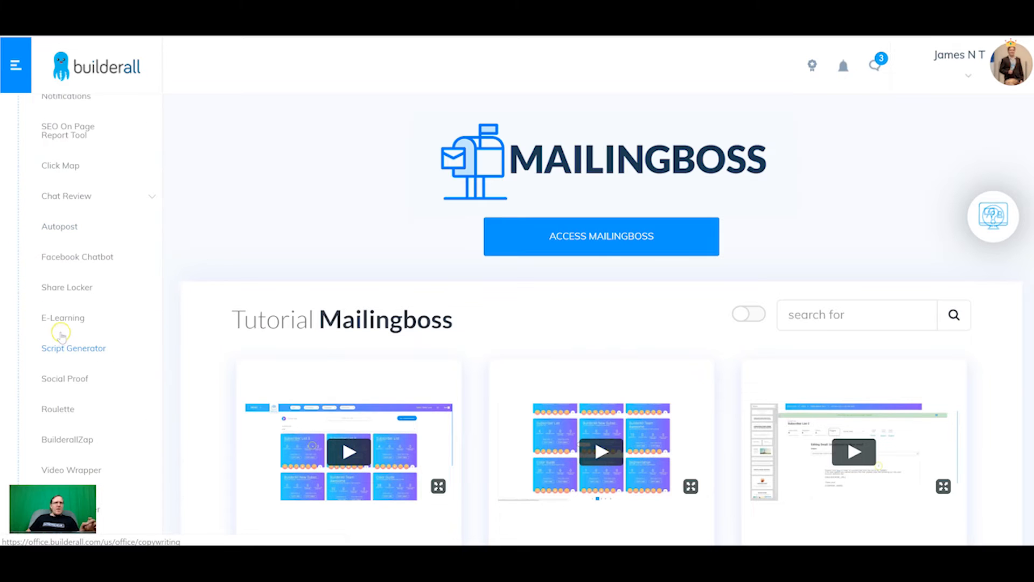
pyautogui.click(93, 257)
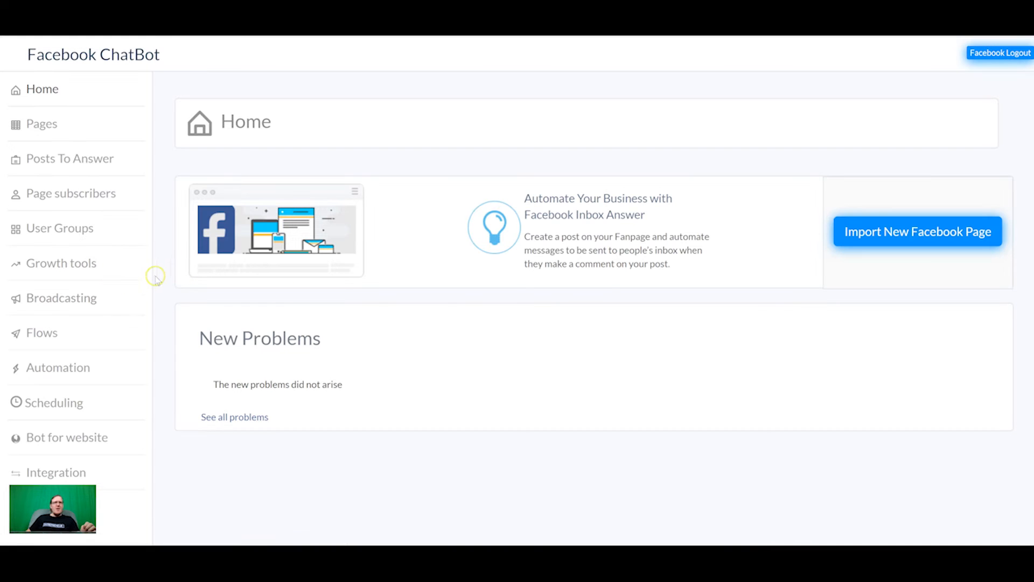
pyautogui.click(60, 266)
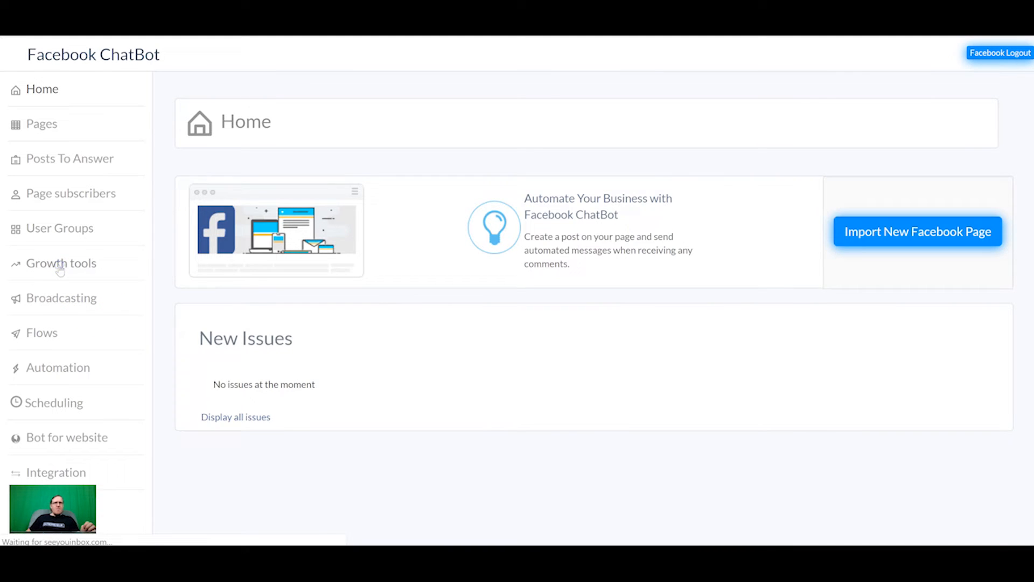
# Create a Popup growth tool named 'test' attached to the personal Facebook page.
pyautogui.click(255, 204)
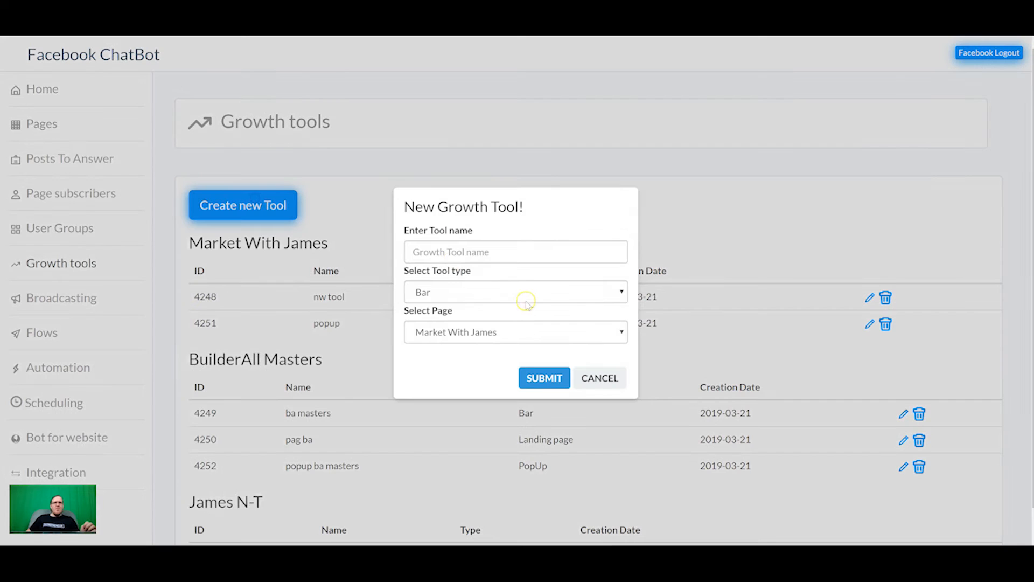
pyautogui.click(484, 253)
pyautogui.write('test')
pyautogui.click(474, 293)
pyautogui.click(461, 334)
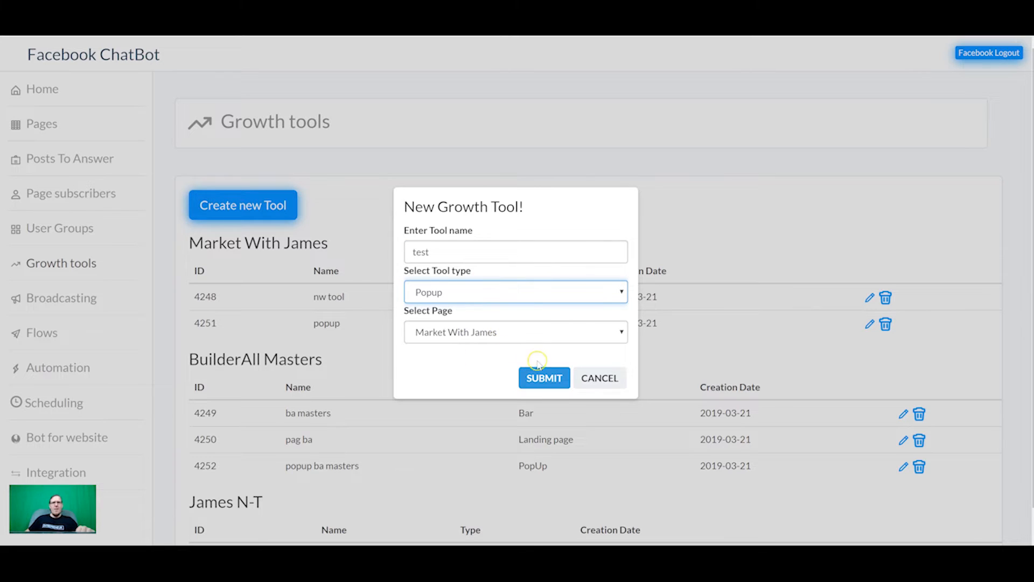
pyautogui.click(545, 335)
pyautogui.click(473, 399)
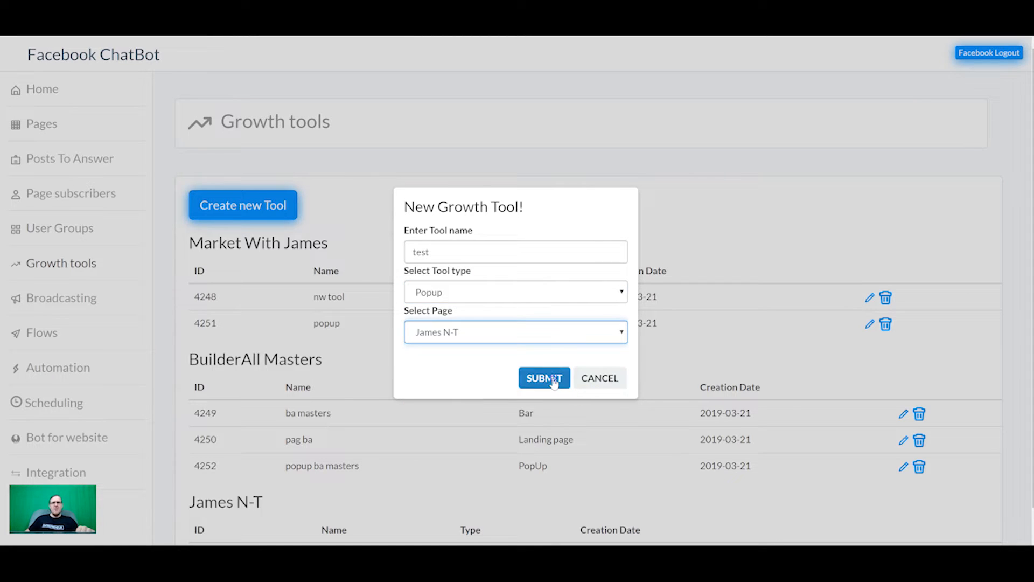
pyautogui.click(559, 377)
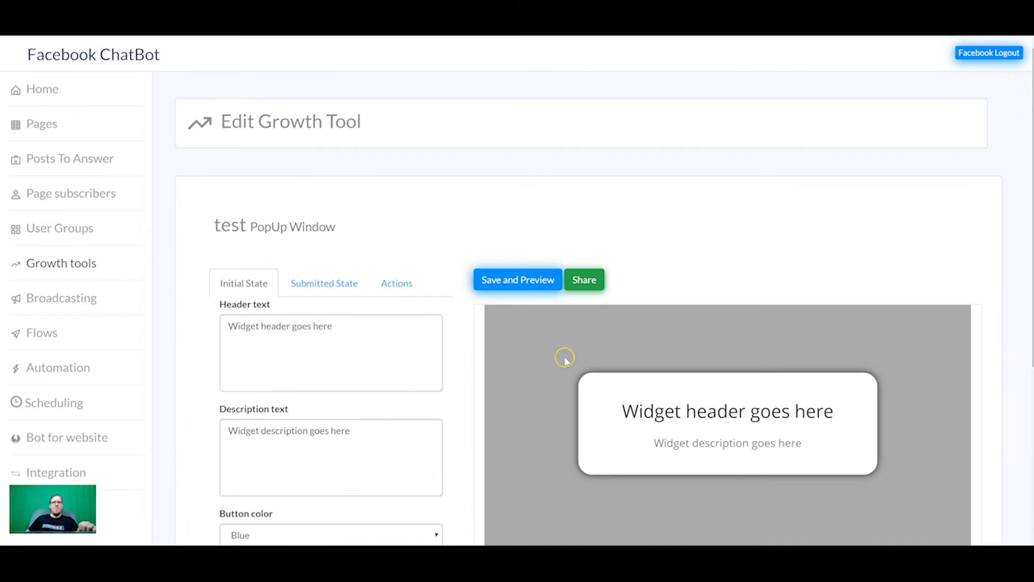
# Make the popup's Messenger button white and save the preview.
pyautogui.scroll(-2, 420, 331)
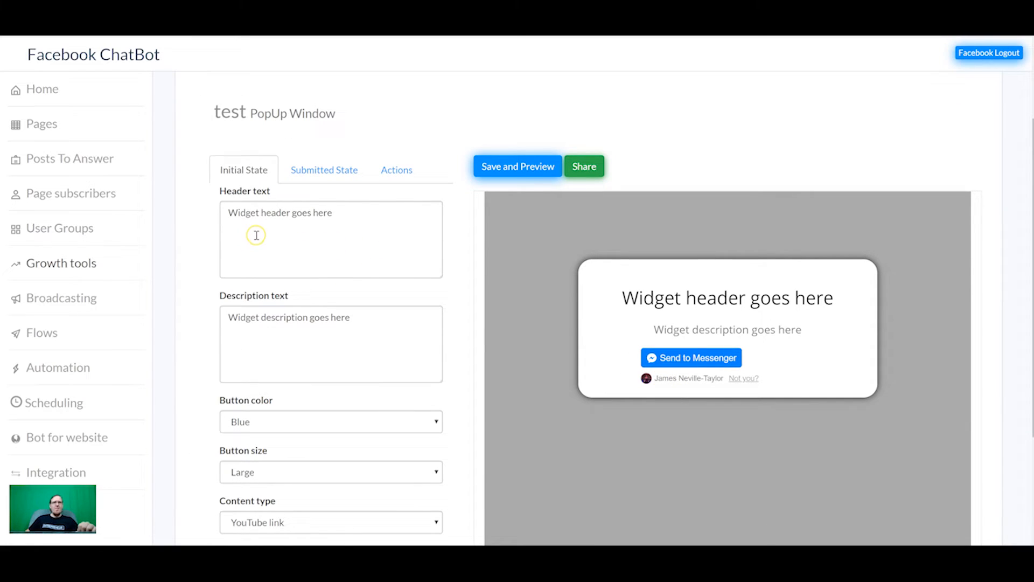
pyautogui.scroll(-2, 281, 247)
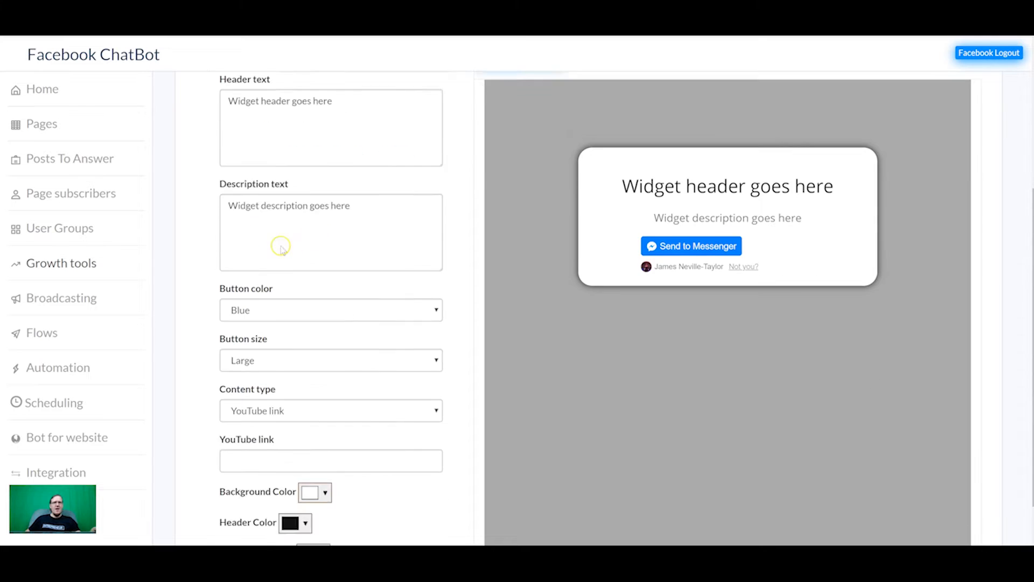
pyautogui.scroll(-1, 280, 247)
pyautogui.click(343, 260)
pyautogui.click(296, 298)
pyautogui.scroll(3, 350, 251)
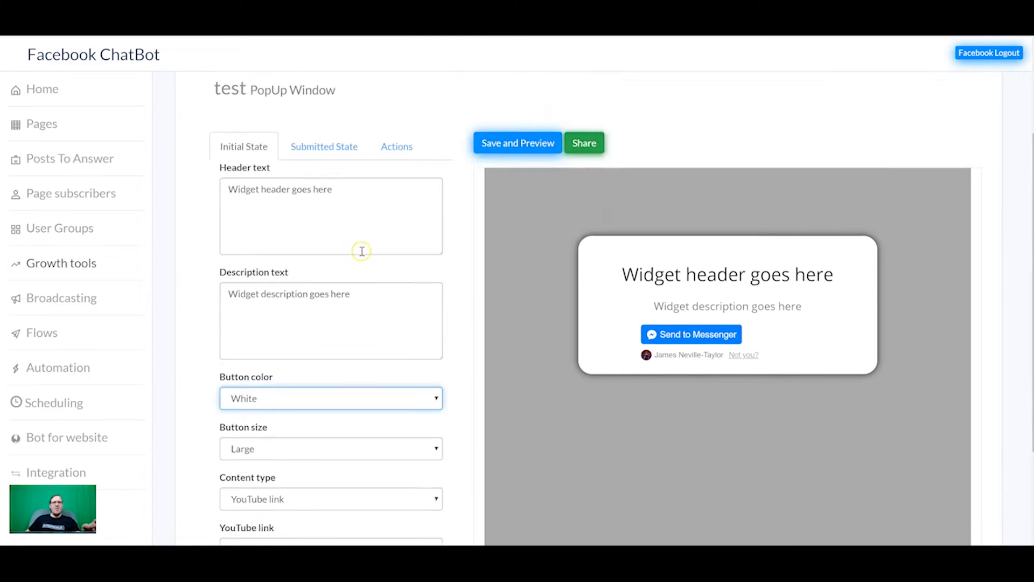
pyautogui.scroll(2, 361, 251)
pyautogui.click(507, 232)
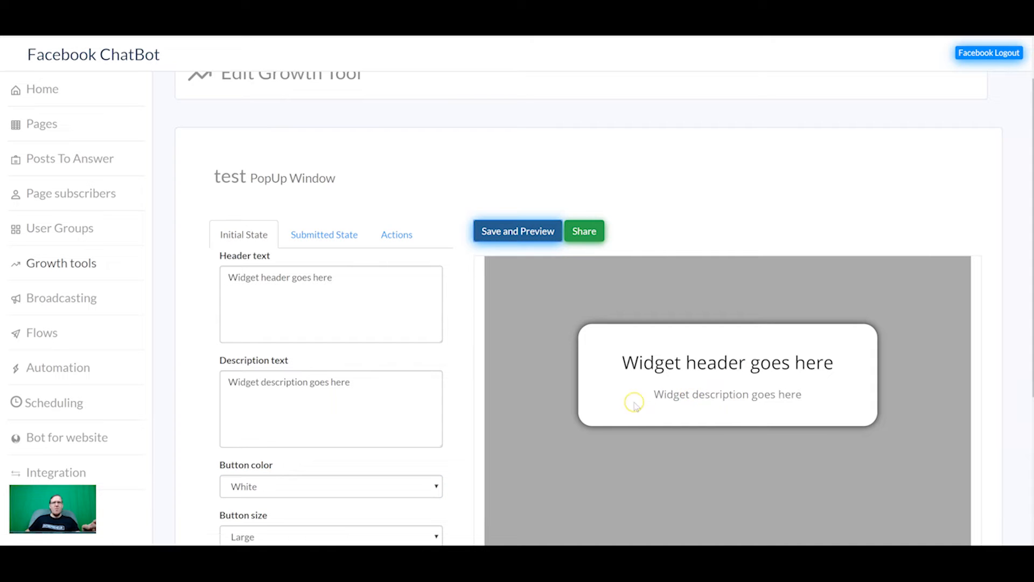
# Set the Messenger button back to blue and save the preview.
pyautogui.scroll(-2, 349, 414)
pyautogui.click(356, 373)
pyautogui.click(334, 397)
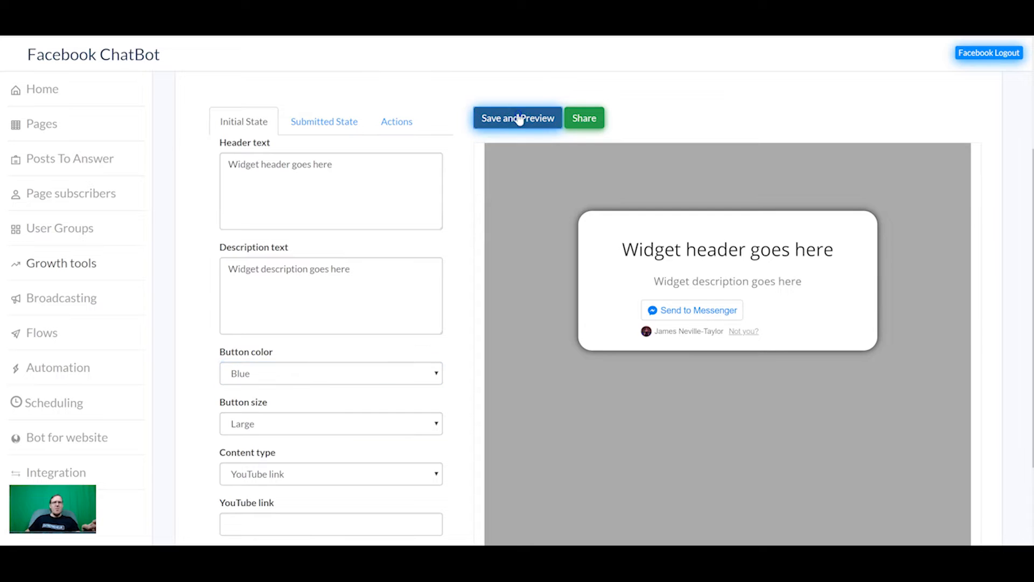
pyautogui.click(519, 118)
# Show the Submitted State settings with the 'Thank you for Subscribing!' header.
pyautogui.scroll(-2, 549, 189)
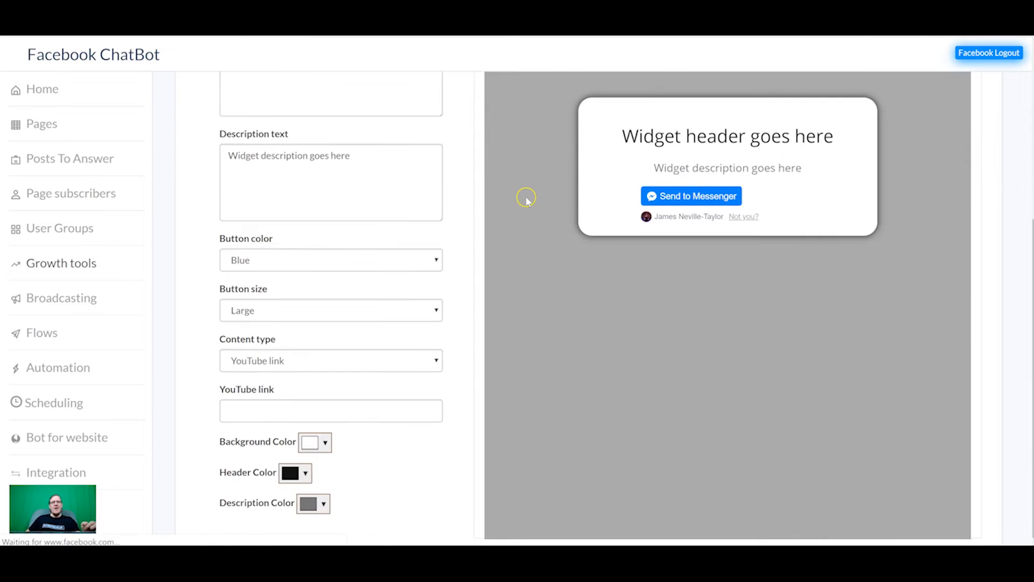
pyautogui.scroll(-2, 399, 219)
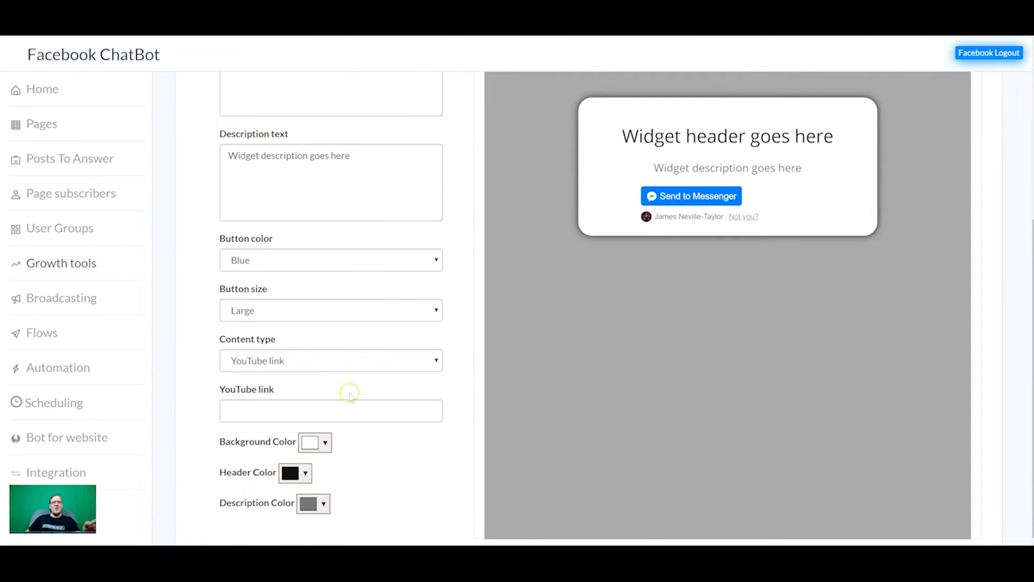
pyautogui.scroll(4, 349, 393)
pyautogui.click(324, 237)
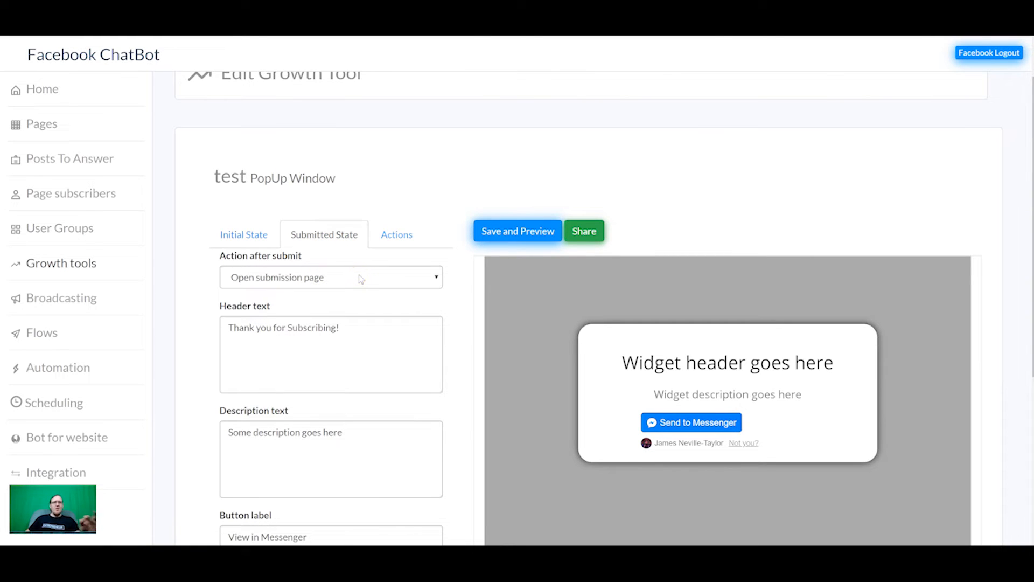
pyautogui.click(356, 295)
pyautogui.scroll(-5, 339, 287)
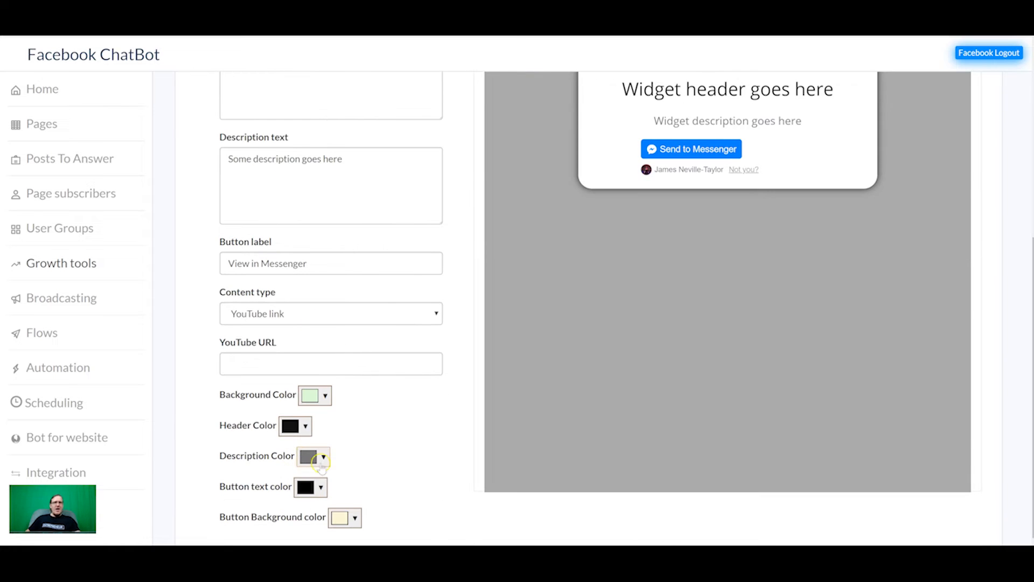
pyautogui.scroll(5, 352, 452)
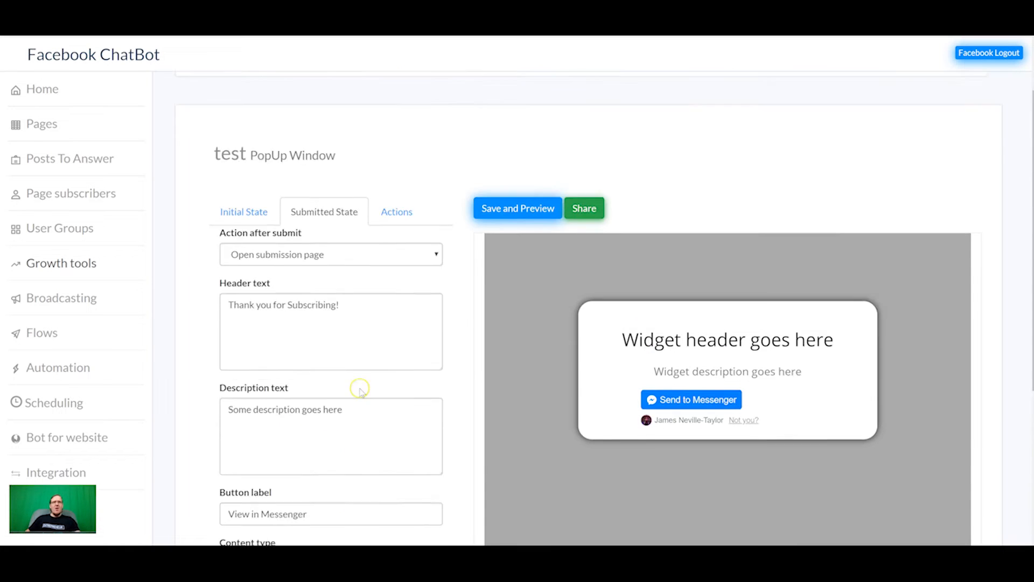
# Have new subscribers start the Builderall Leadgeneration Chatbot flow, with the tag action left at None.
pyautogui.click(392, 249)
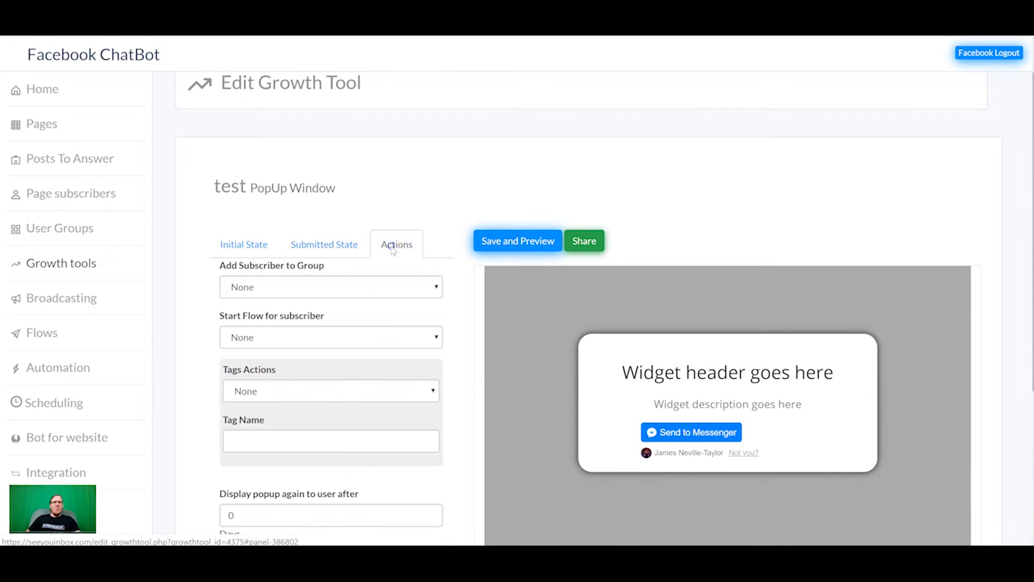
pyautogui.click(326, 295)
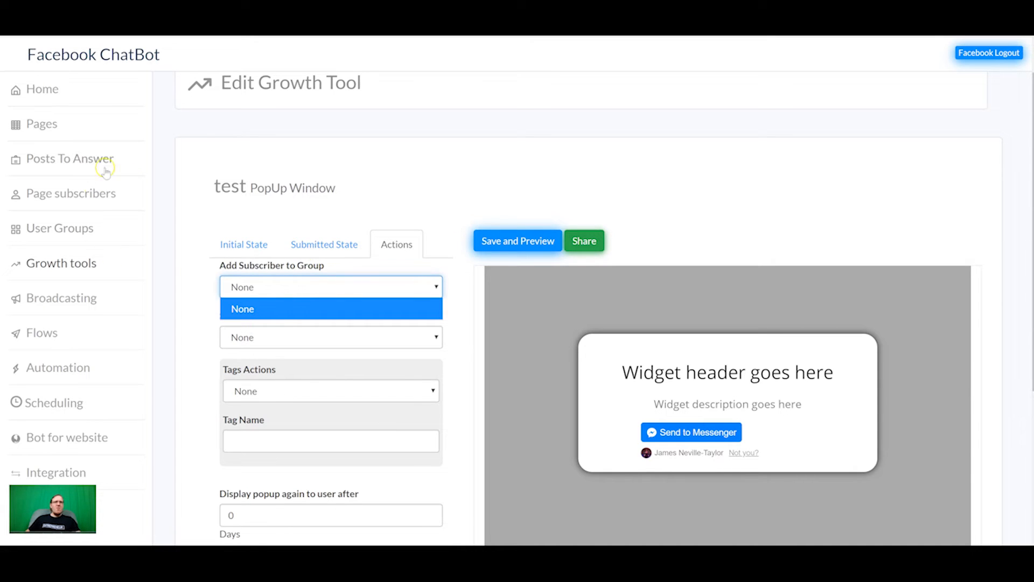
pyautogui.click(259, 330)
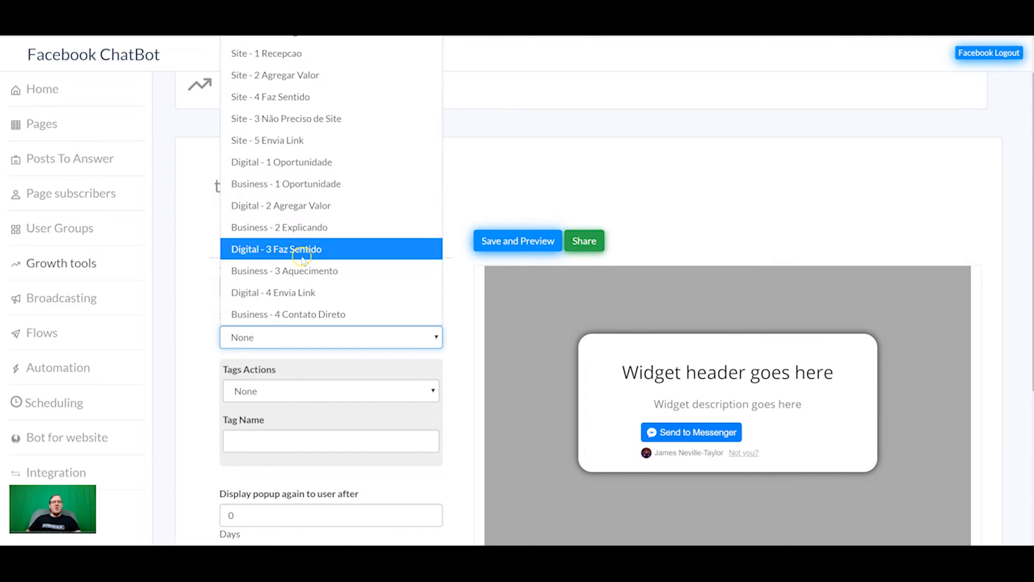
pyautogui.click(285, 39)
pyautogui.click(321, 334)
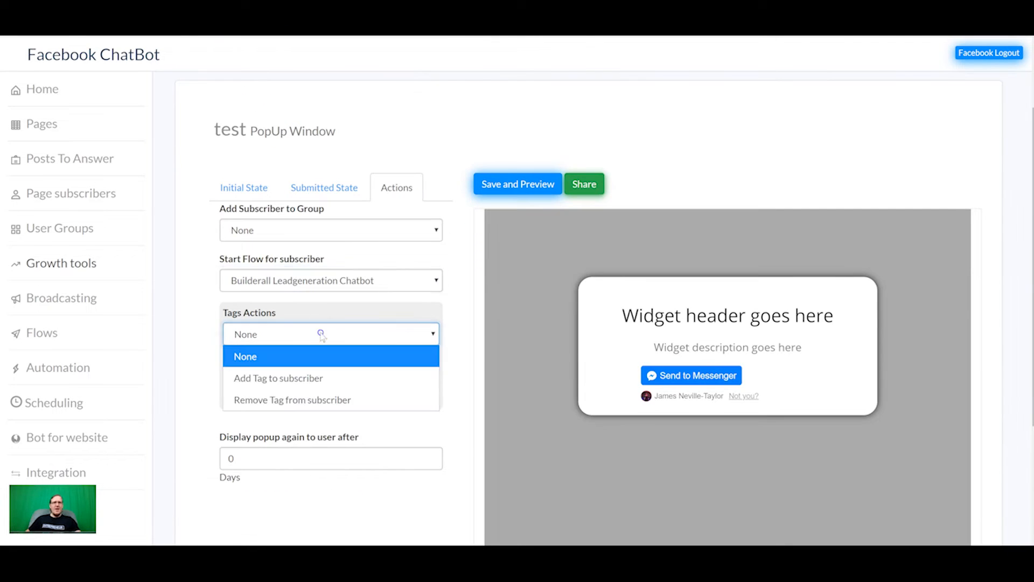
pyautogui.click(384, 315)
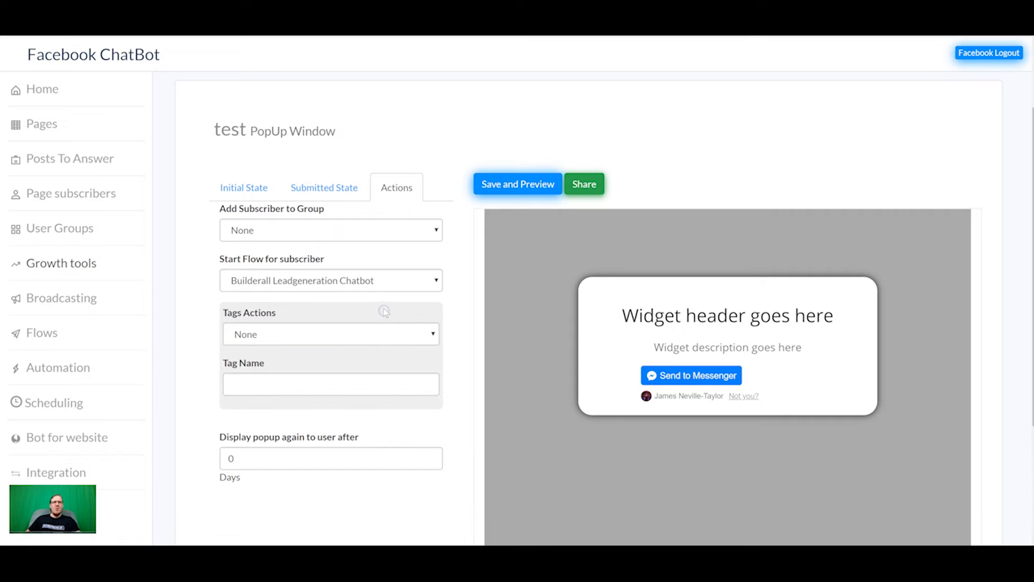
# Save the popup, copy its share embed script, and switch to the other browser window.
pyautogui.click(493, 178)
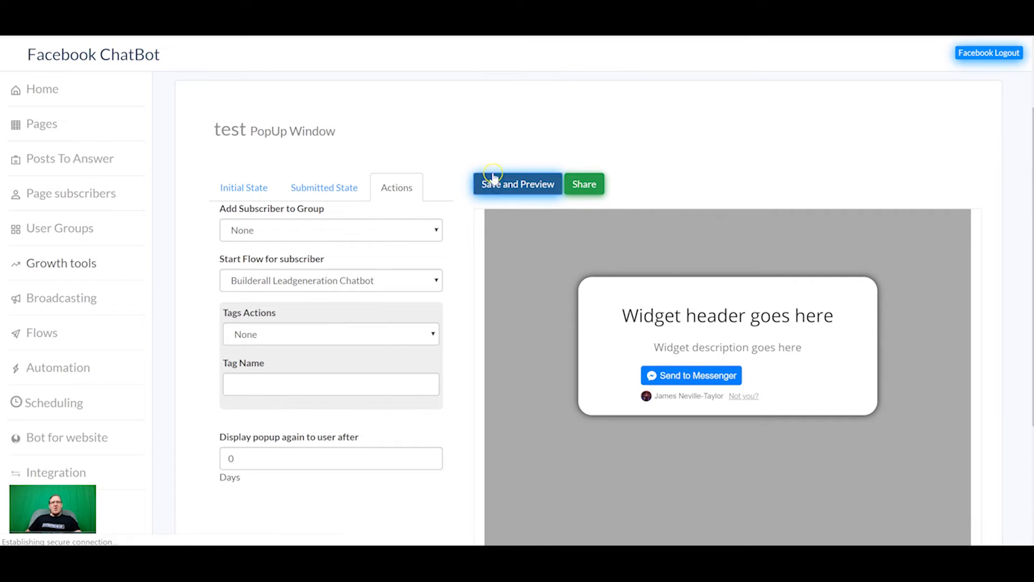
pyautogui.click(583, 185)
pyautogui.moveTo(491, 173); pyautogui.dragTo(310, 139)
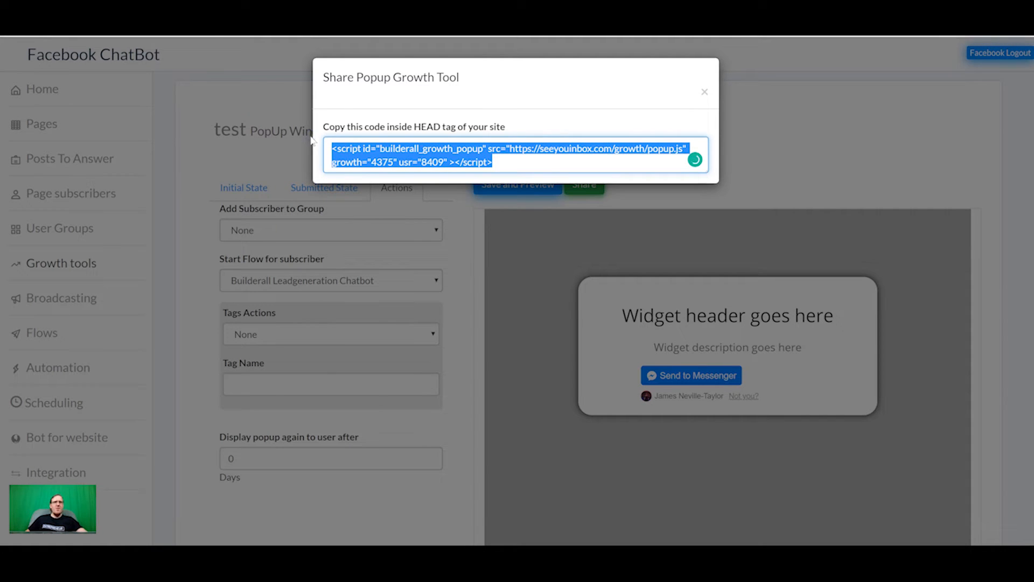
pyautogui.click(639, 488)
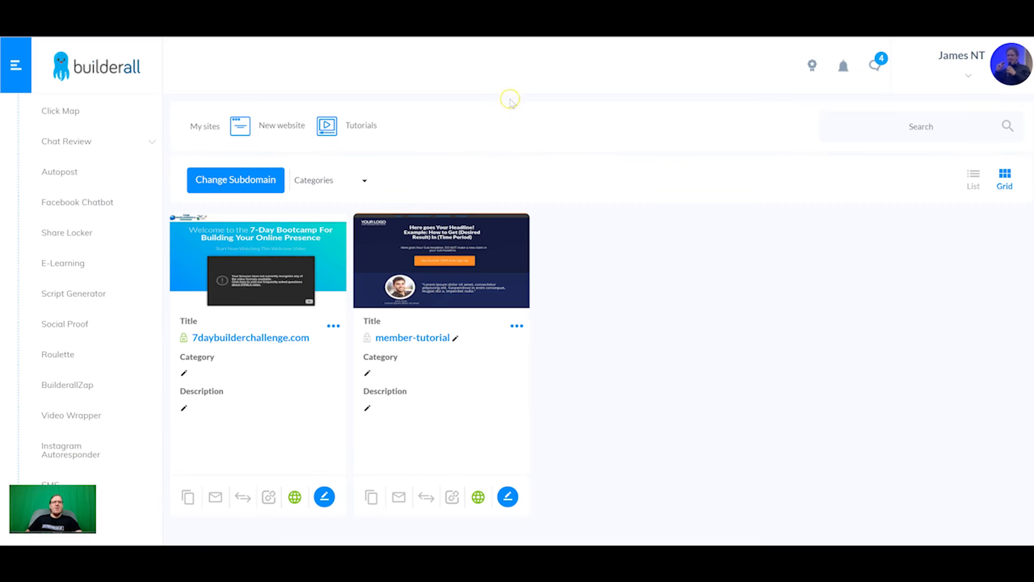
# Open the member-tutorial site in the editor and add a blank popup titled 'pop'.
pyautogui.click(507, 496)
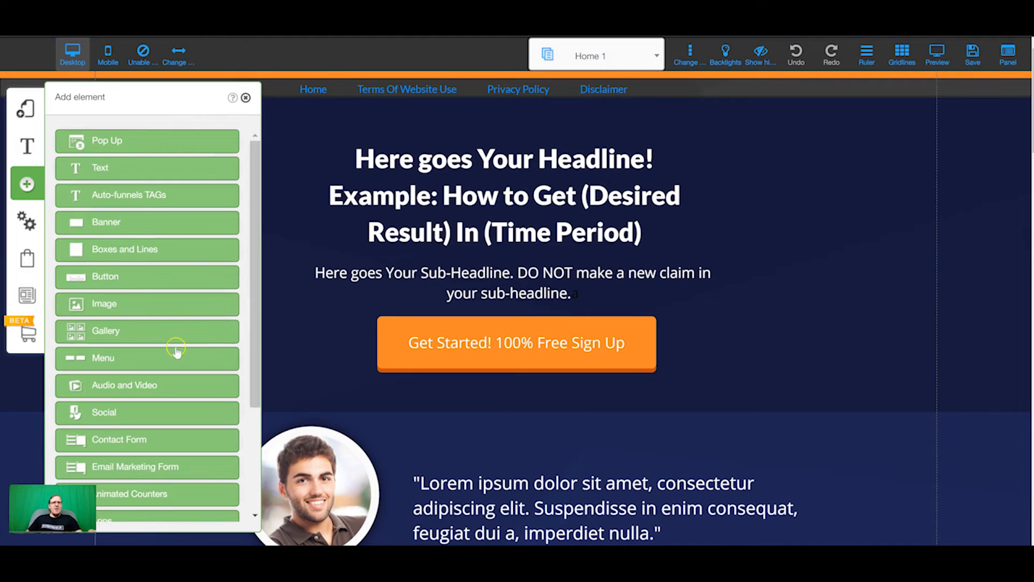
pyautogui.click(114, 142)
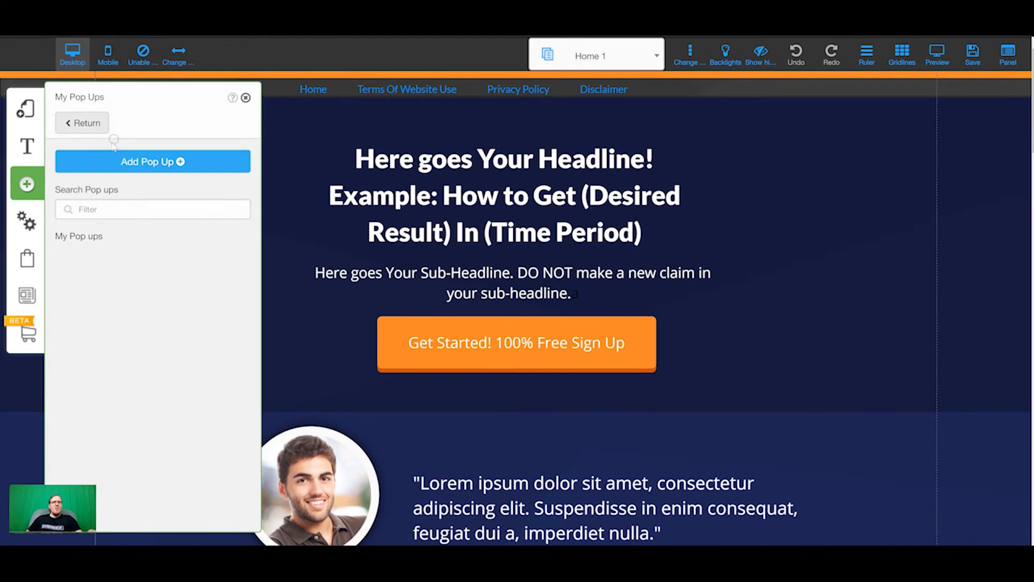
pyautogui.click(135, 171)
pyautogui.click(295, 470)
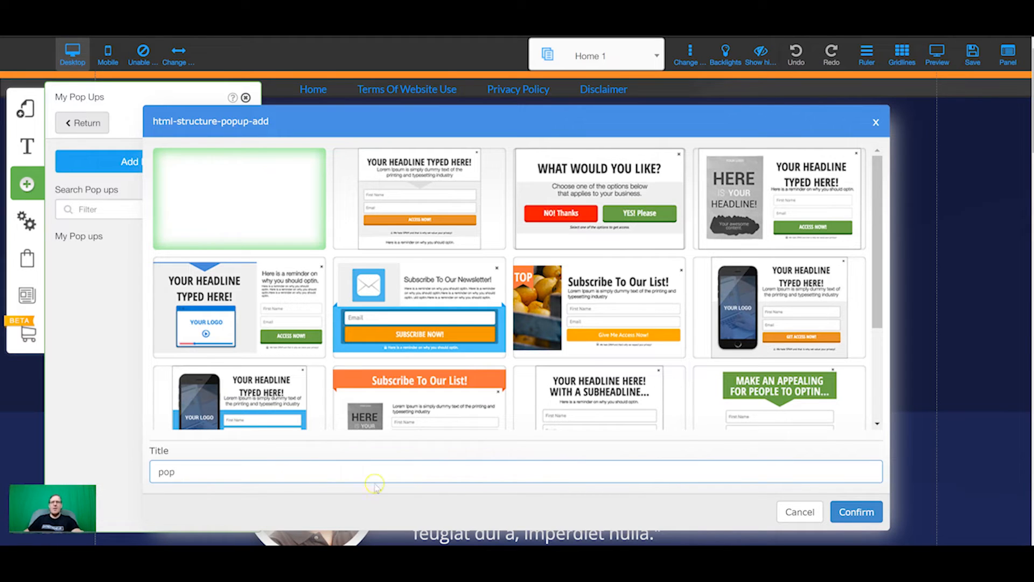
pyautogui.click(855, 510)
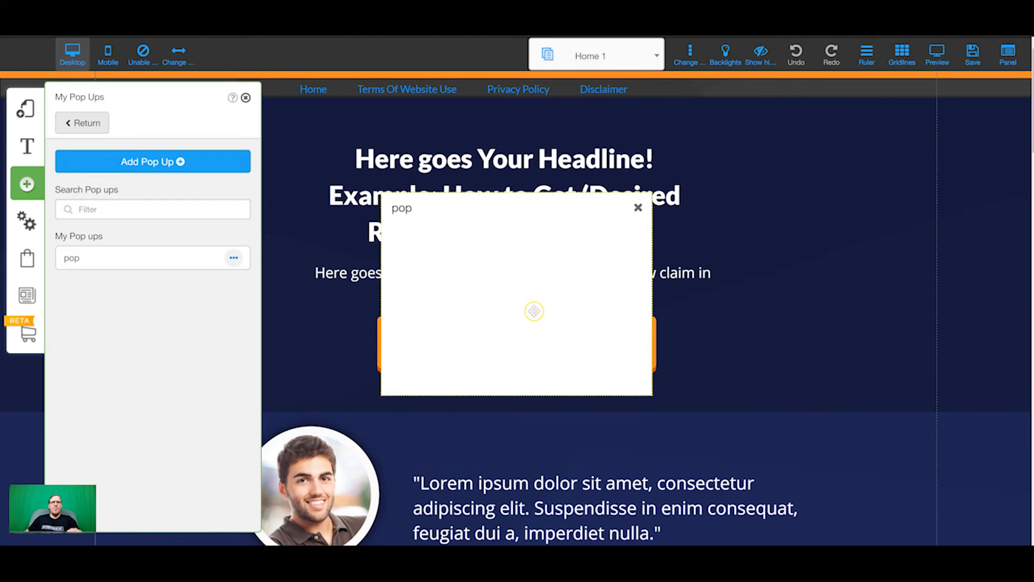
# Bring up the Apps section of the addable elements list.
pyautogui.scroll(-2, 129, 251)
pyautogui.click(21, 190)
pyautogui.scroll(-2, 135, 366)
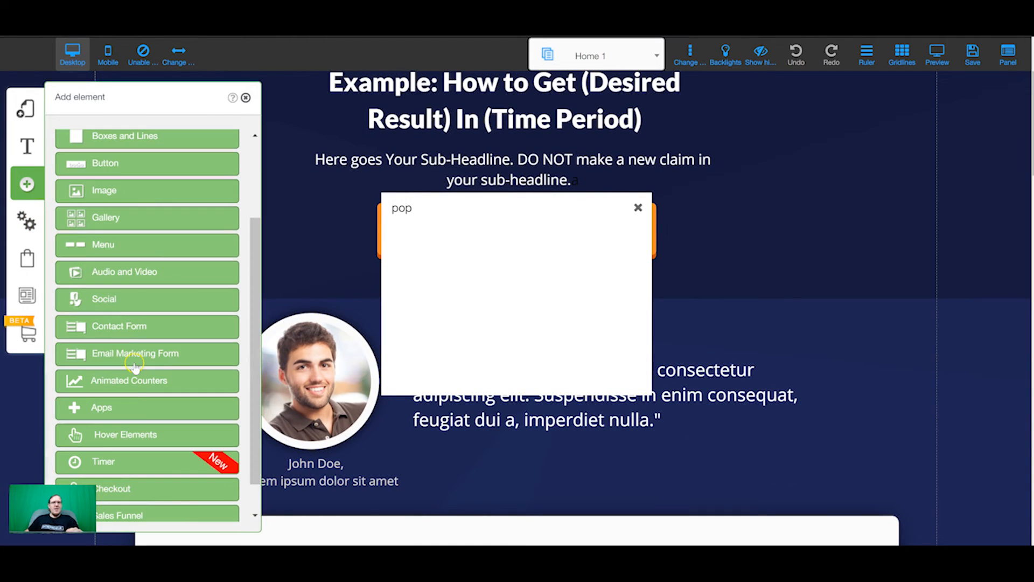
pyautogui.click(128, 406)
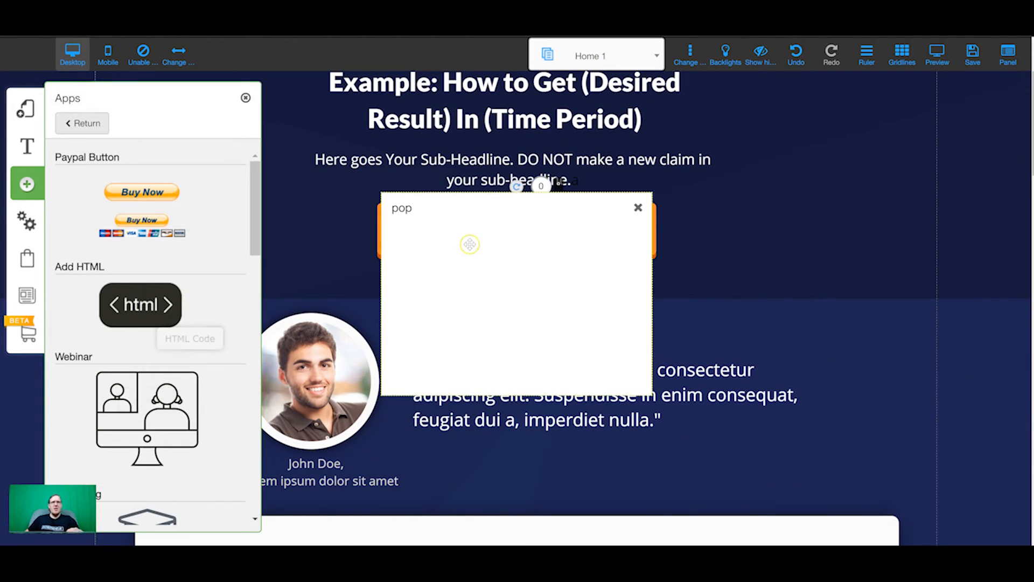
# Drop an Add HTML box into the popup and paste the Messenger embed script after <head>.
pyautogui.scroll(-3, 470, 244)
pyautogui.moveTo(491, 111); pyautogui.dragTo(470, 298)
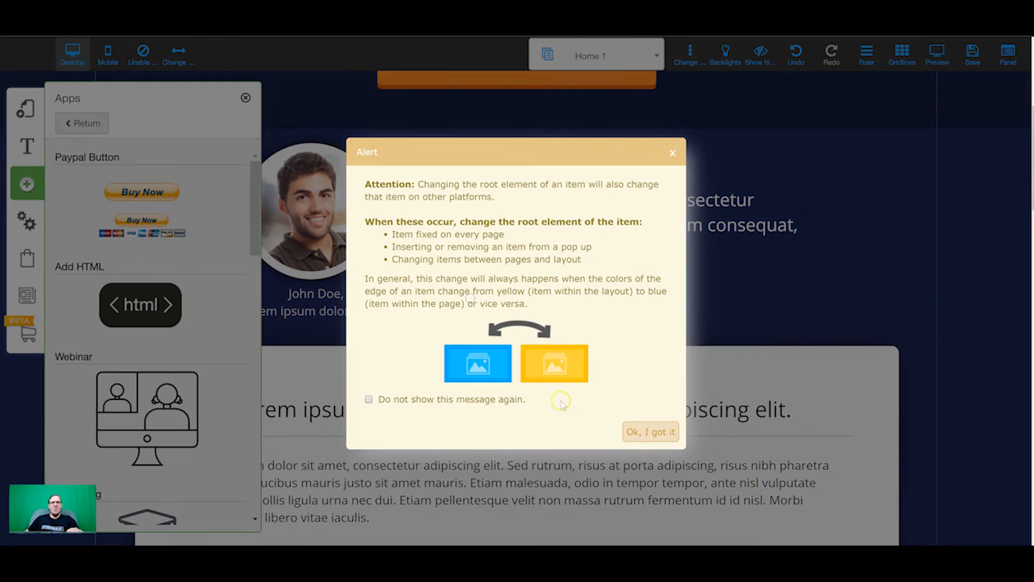
pyautogui.click(650, 431)
pyautogui.click(517, 293)
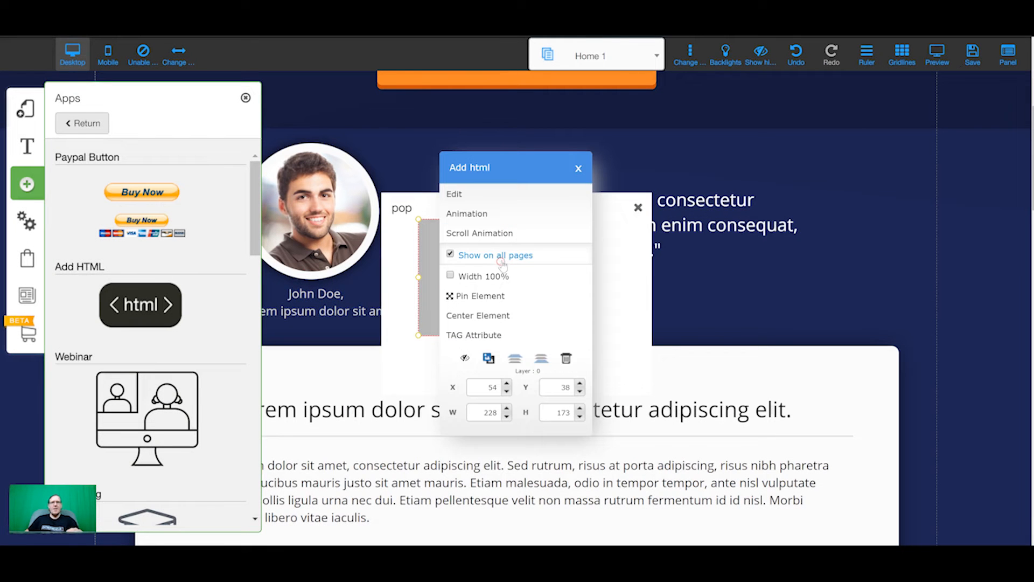
pyautogui.click(458, 194)
pyautogui.click(388, 276)
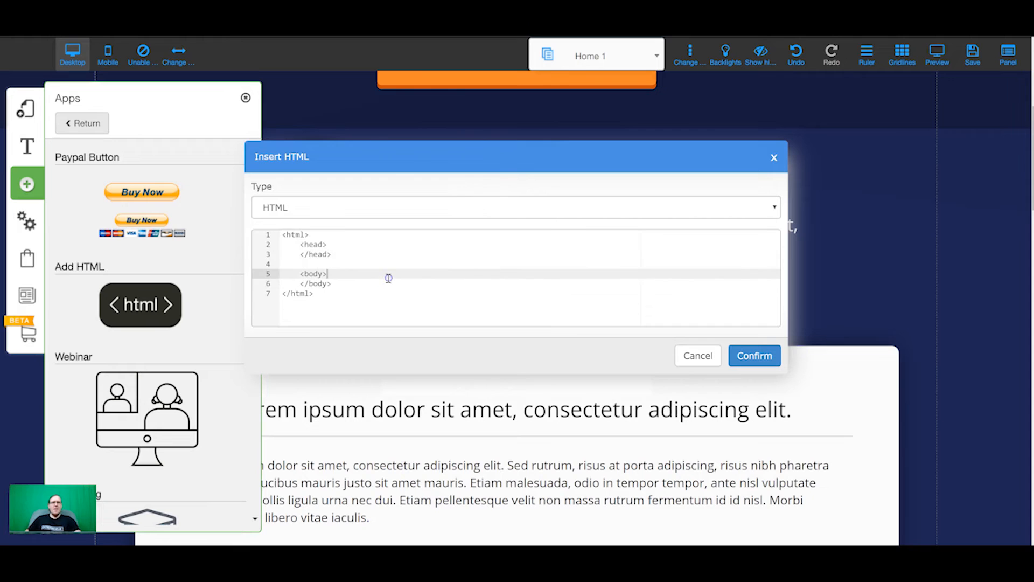
pyautogui.click(384, 245)
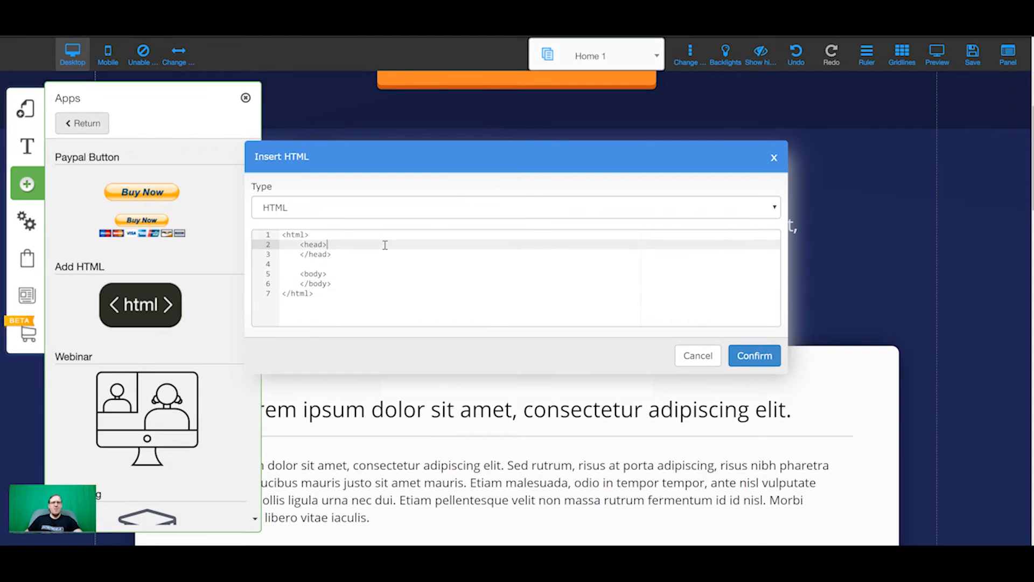
pyautogui.hotkey('ctrl', 'v')
pyautogui.click(754, 355)
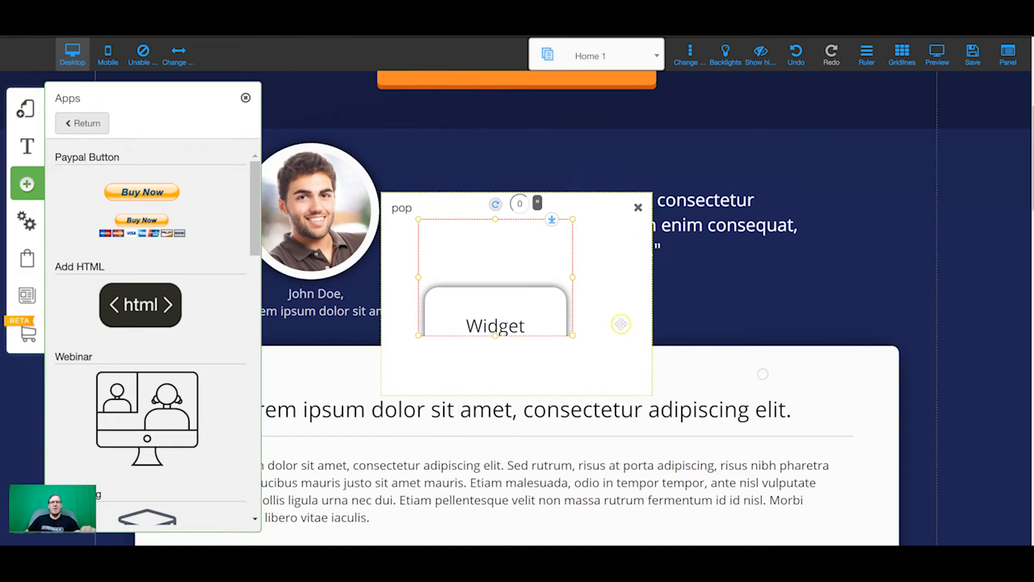
# Resize and reposition the Messenger widget box to fill the pop popup.
pyautogui.moveTo(512, 310); pyautogui.dragTo(479, 292)
pyautogui.moveTo(538, 320); pyautogui.dragTo(651, 399)
pyautogui.moveTo(602, 364); pyautogui.dragTo(578, 302)
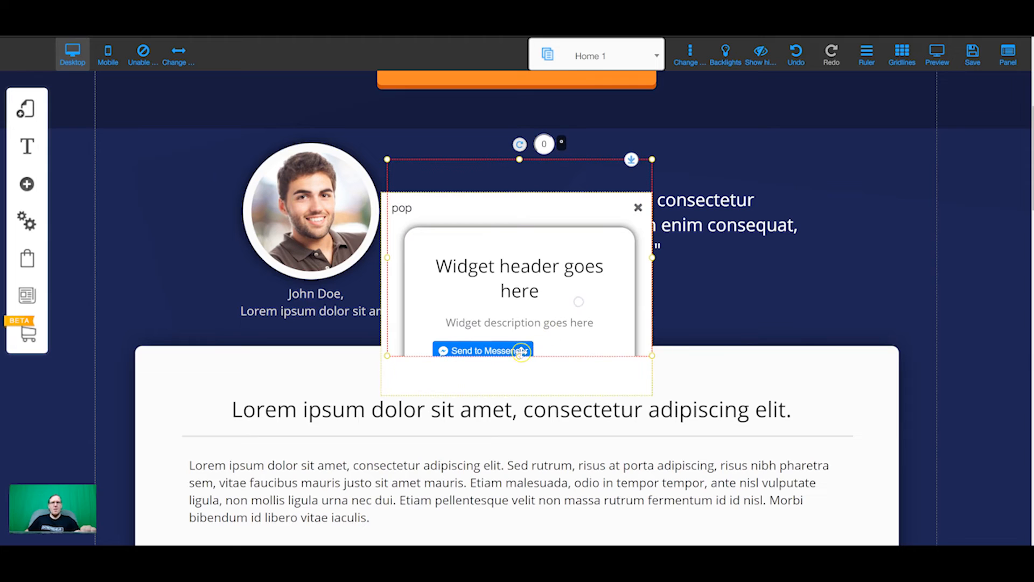
pyautogui.moveTo(518, 357); pyautogui.dragTo(520, 399)
pyautogui.moveTo(540, 329); pyautogui.dragTo(540, 322)
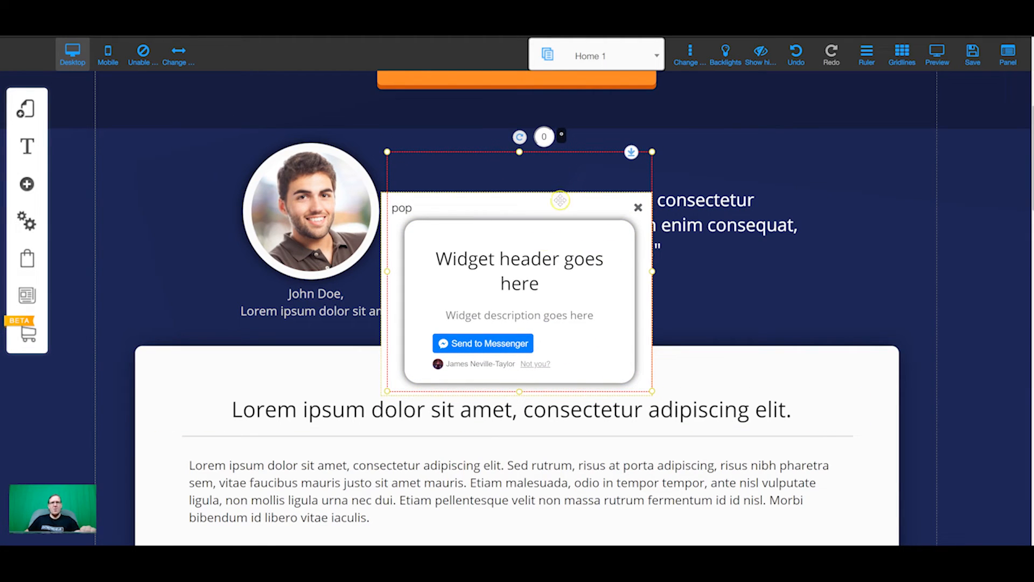
pyautogui.moveTo(519, 158); pyautogui.dragTo(520, 249)
pyautogui.click(456, 211)
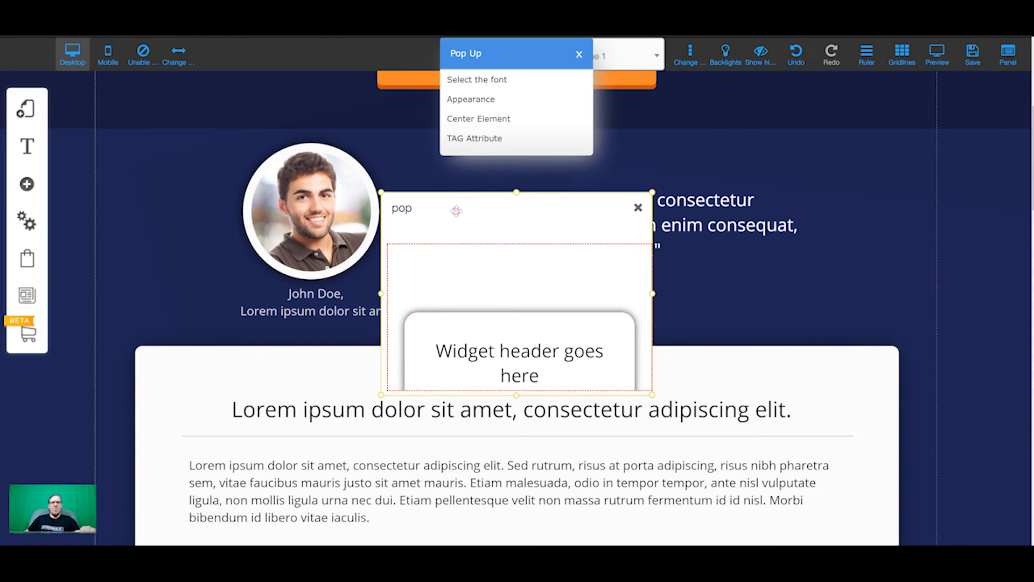
pyautogui.click(480, 100)
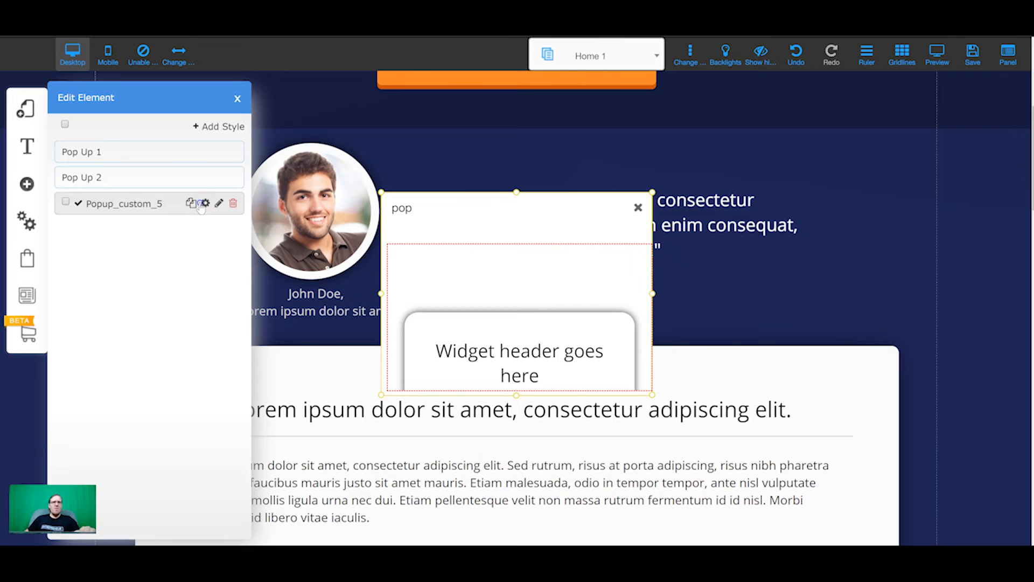
# In Popup_custom_5 style settings, set resource-title-popup Show Title to Hide.
pyautogui.click(205, 203)
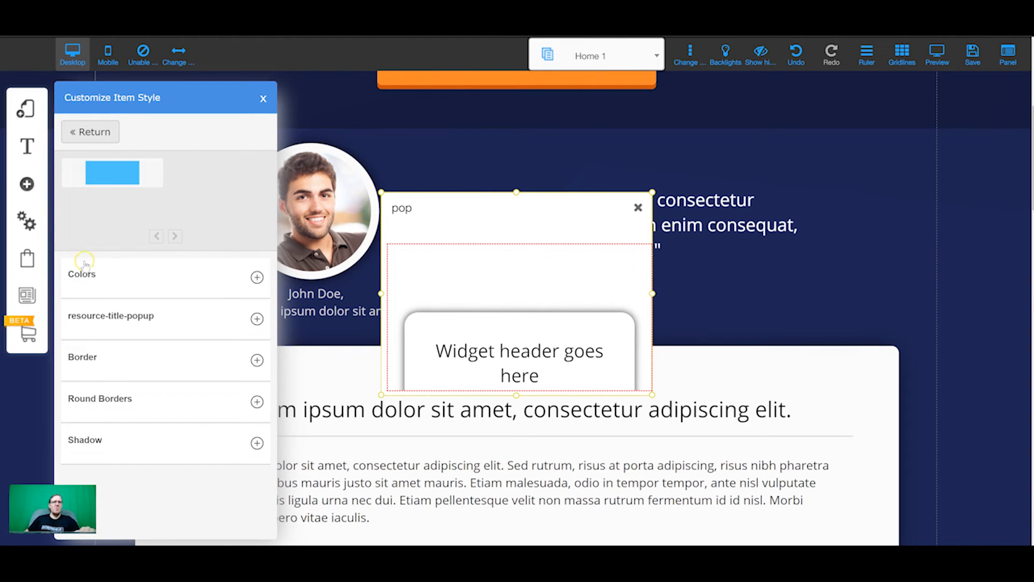
pyautogui.click(241, 275)
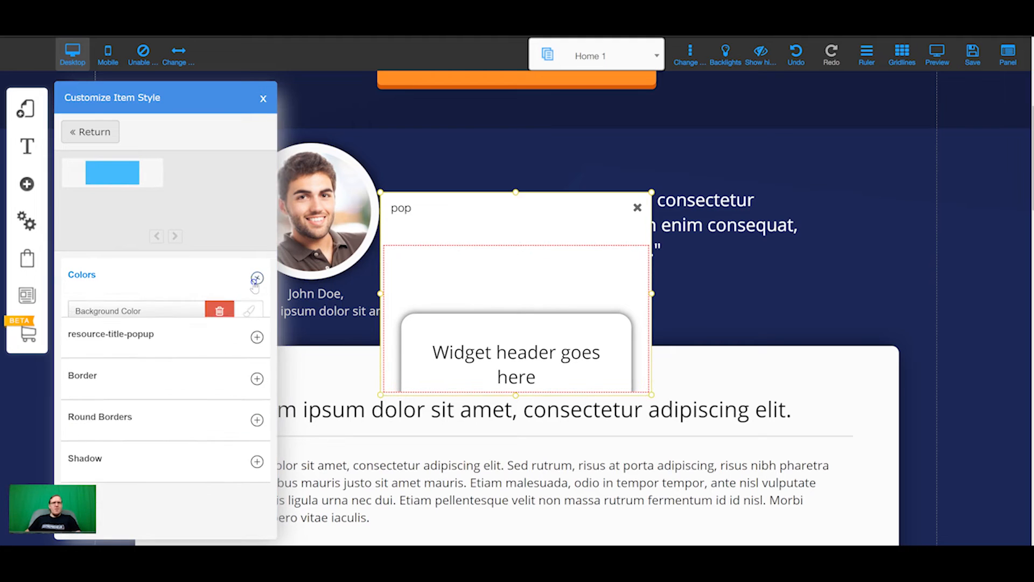
pyautogui.click(244, 318)
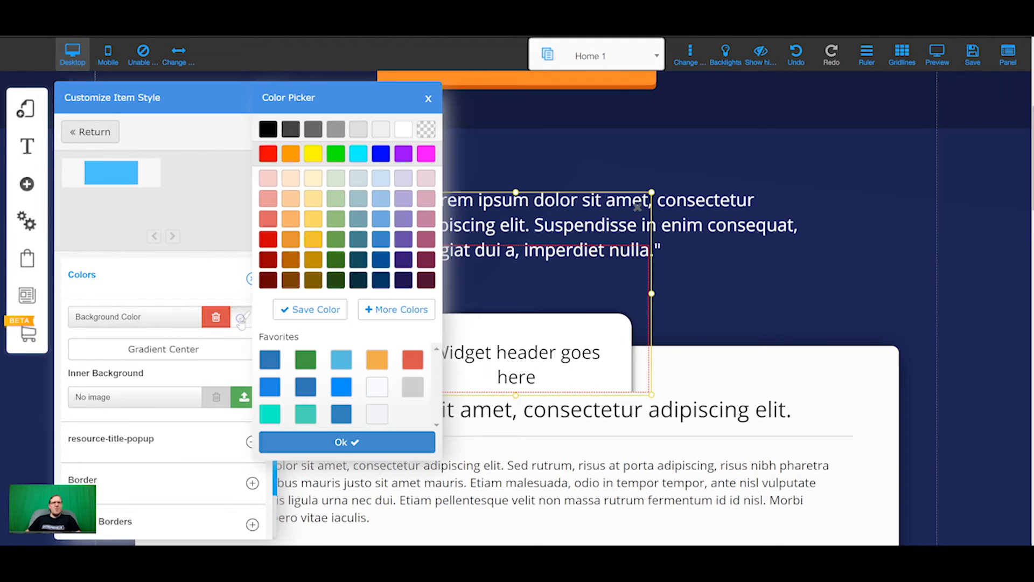
pyautogui.click(149, 273)
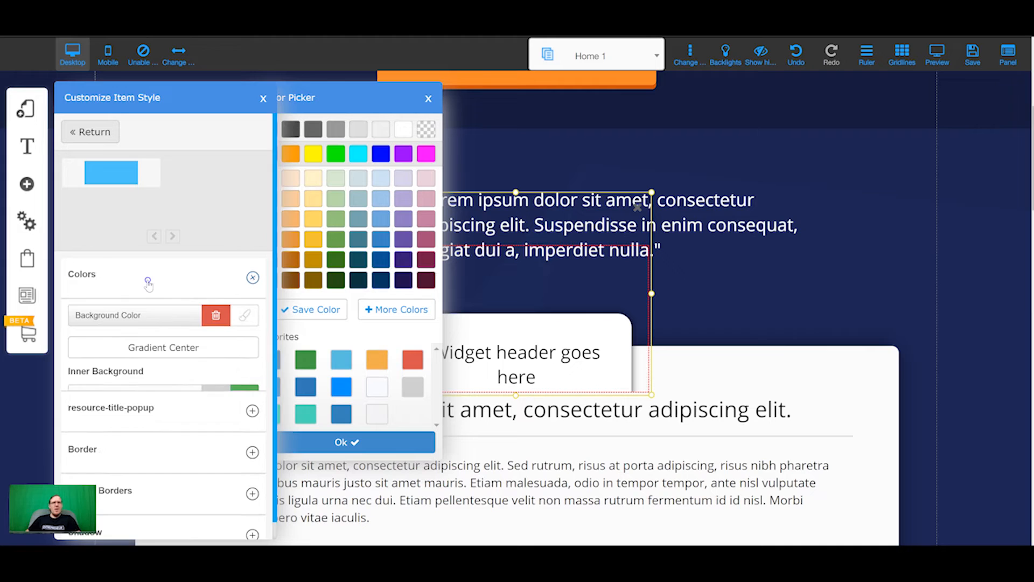
pyautogui.click(271, 317)
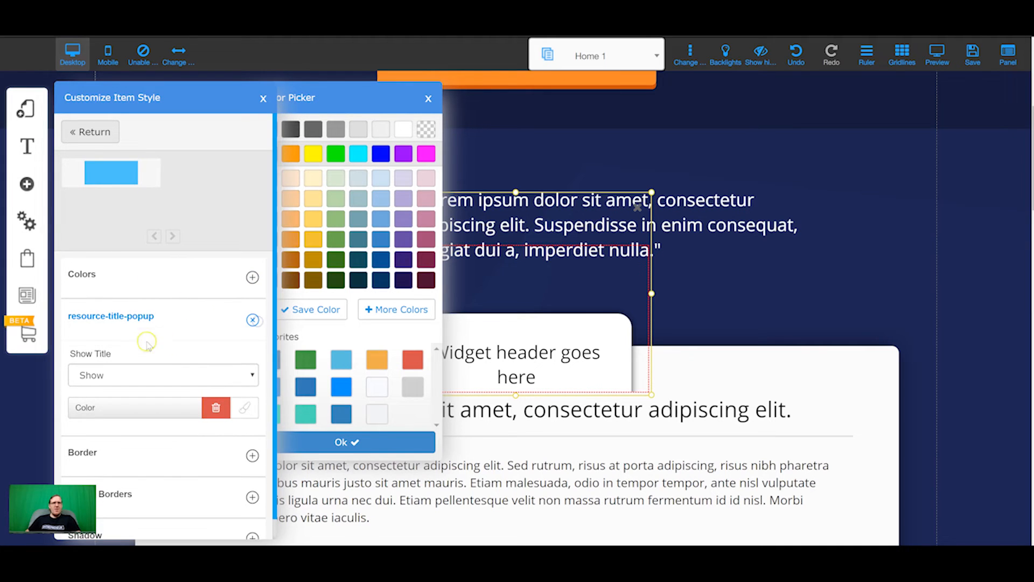
pyautogui.click(203, 387)
pyautogui.click(148, 416)
pyautogui.click(262, 99)
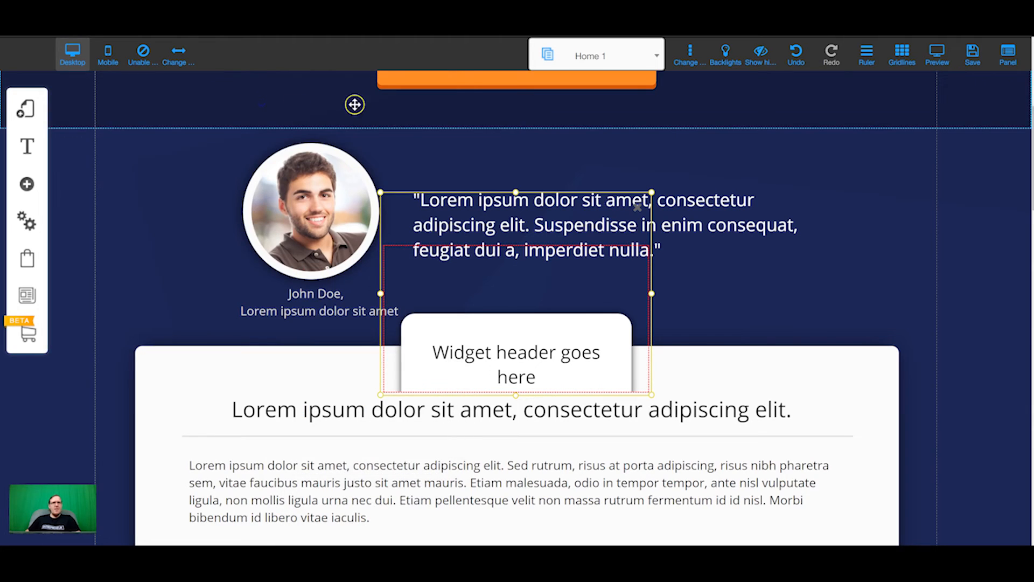
# Drag the Messenger widget up over the quote and deselect it.
pyautogui.moveTo(586, 286); pyautogui.dragTo(518, 399)
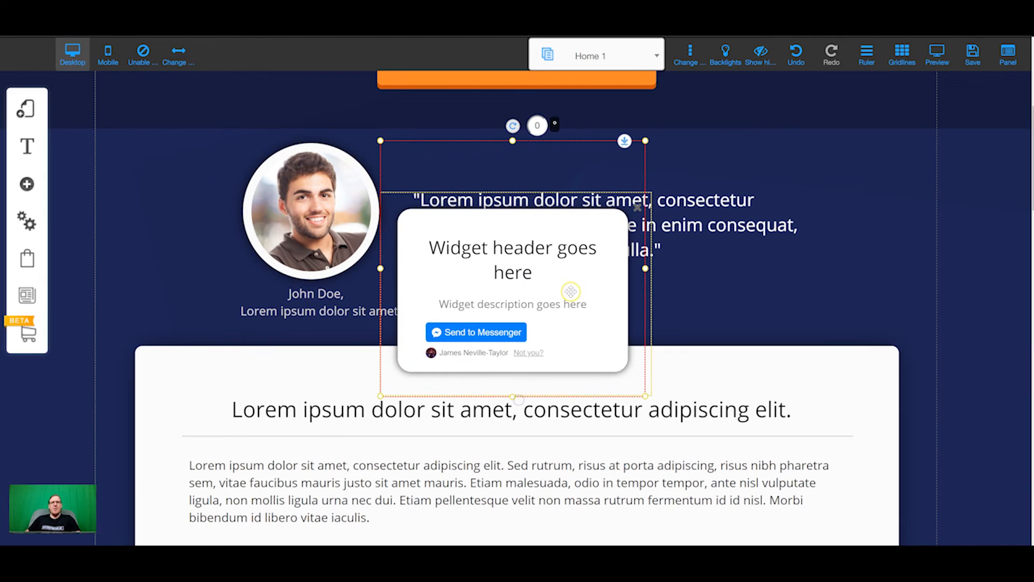
pyautogui.moveTo(517, 299); pyautogui.dragTo(515, 294)
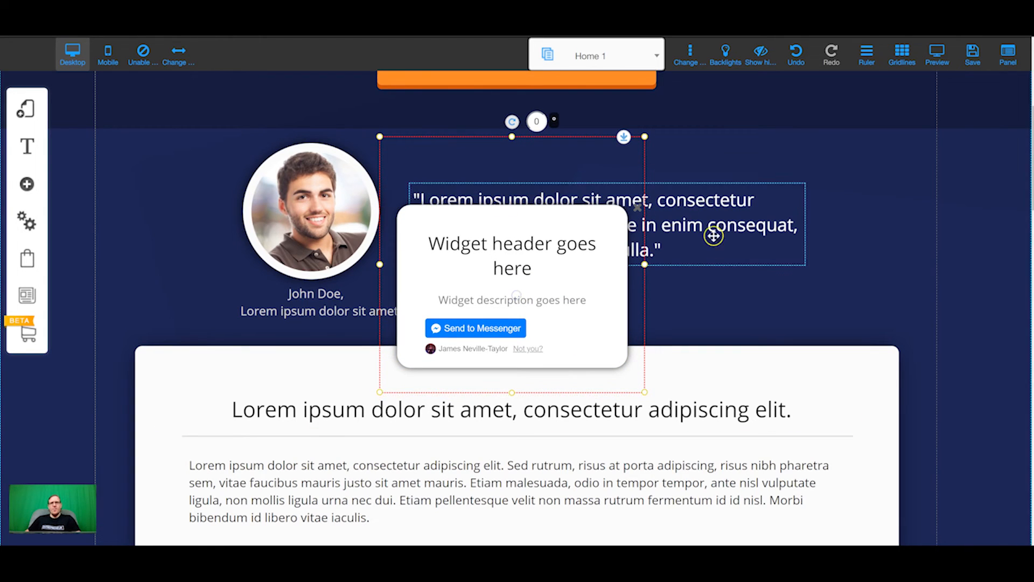
pyautogui.click(713, 289)
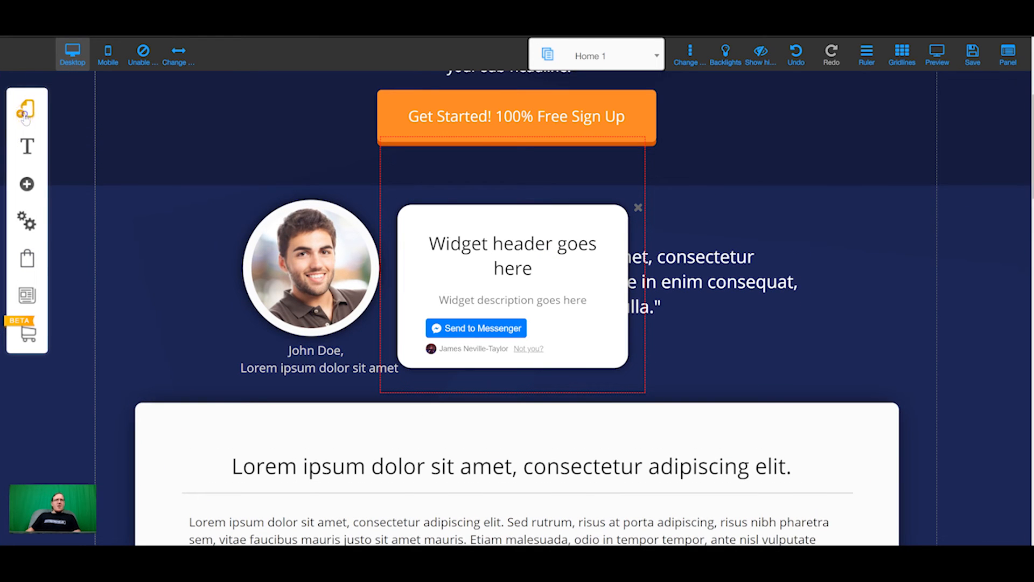
# In Sales page layout, configure Home 1's popup to use 'pop' on desktop.
pyautogui.click(25, 111)
pyautogui.click(238, 166)
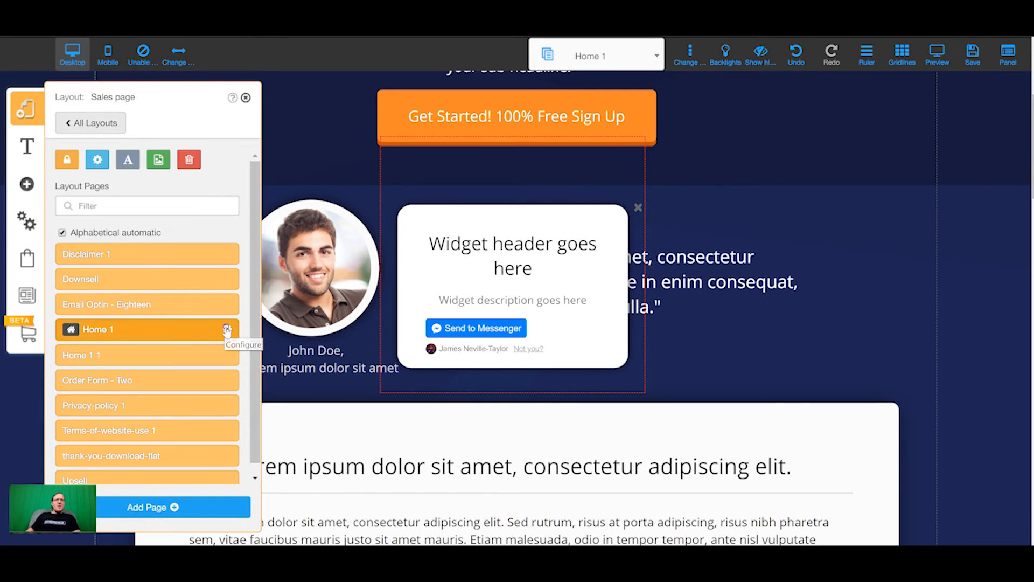
pyautogui.click(227, 330)
pyautogui.click(167, 197)
pyautogui.click(353, 276)
pyautogui.click(364, 300)
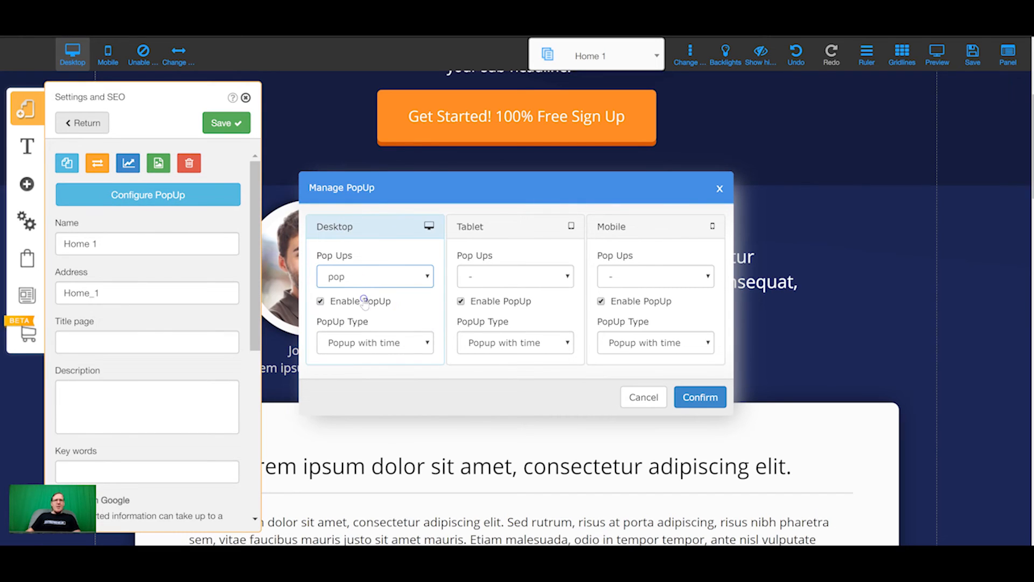
# Set the popup type to Popup with time, 5 seconds delay, and confirm.
pyautogui.click(358, 307)
pyautogui.click(349, 339)
pyautogui.click(361, 384)
pyautogui.click(376, 340)
pyautogui.click(374, 363)
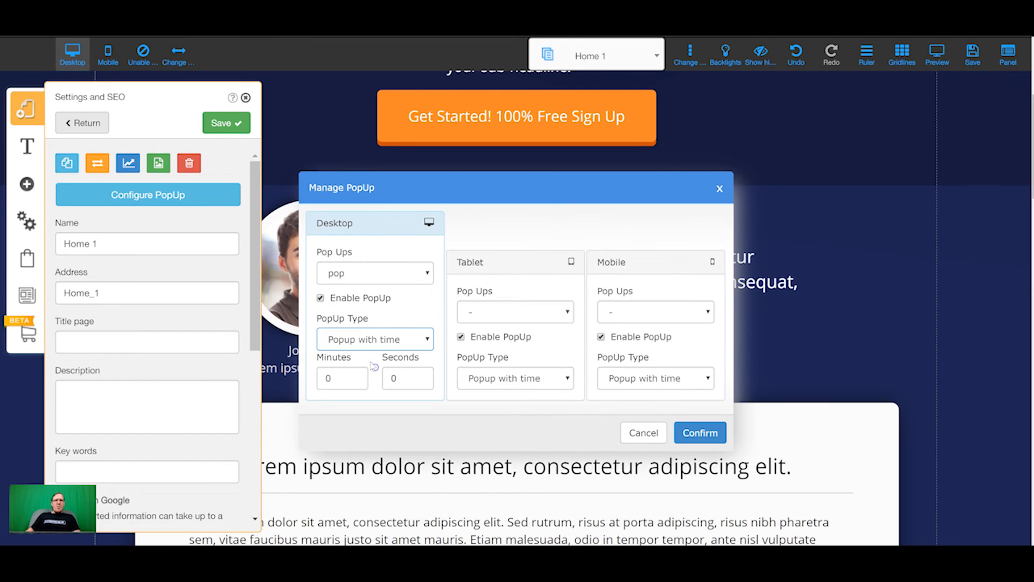
pyautogui.click(397, 377)
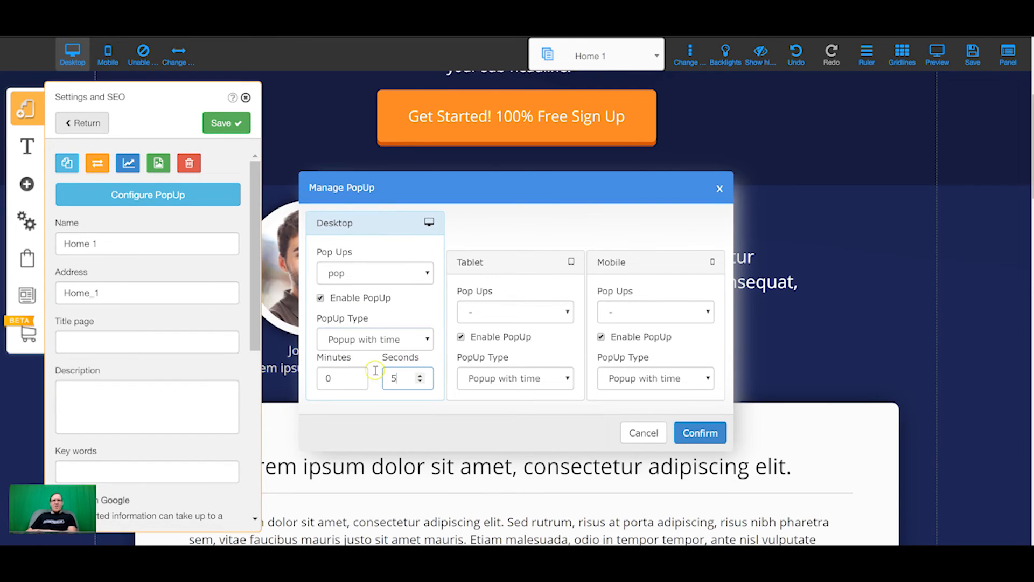
pyautogui.click(412, 415)
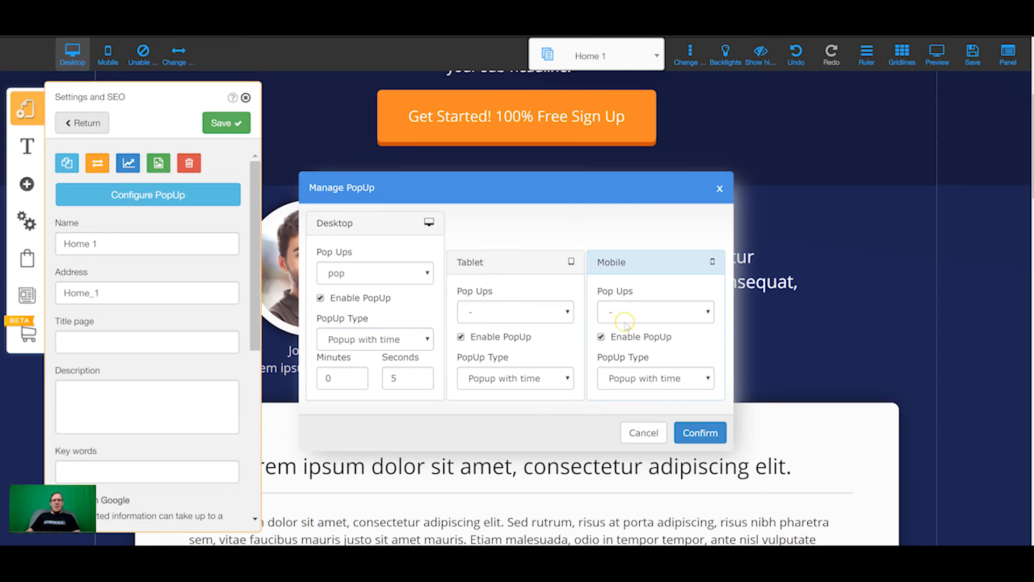
pyautogui.click(699, 433)
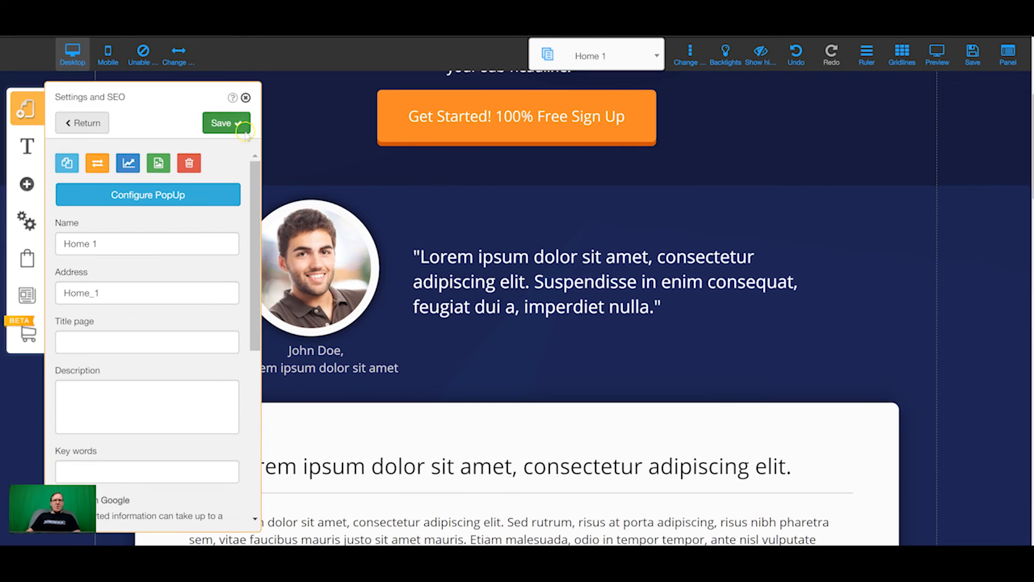
# Save the Home 1 page settings and all site changes.
pyautogui.click(245, 97)
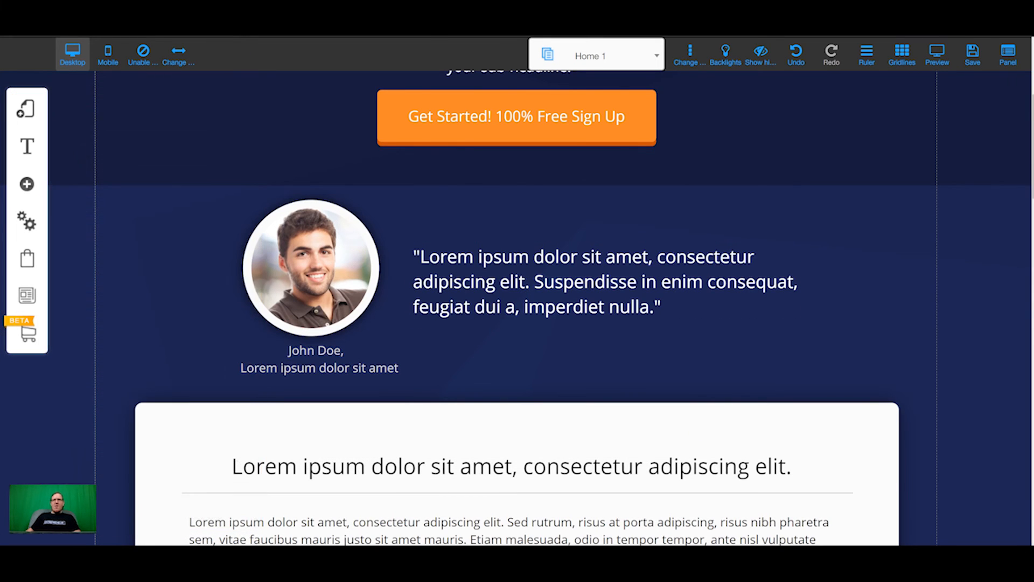
pyautogui.click(974, 58)
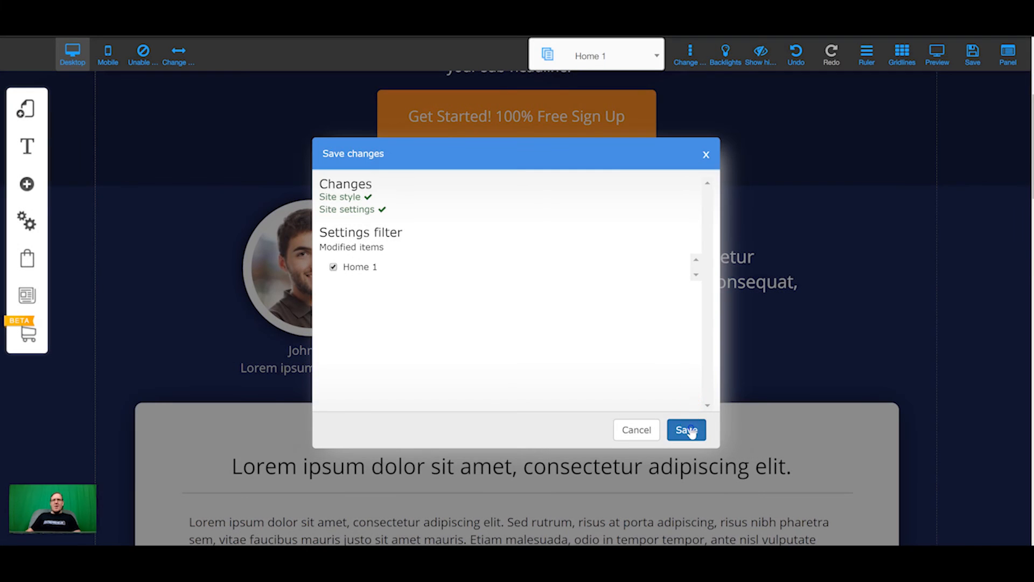
pyautogui.click(681, 428)
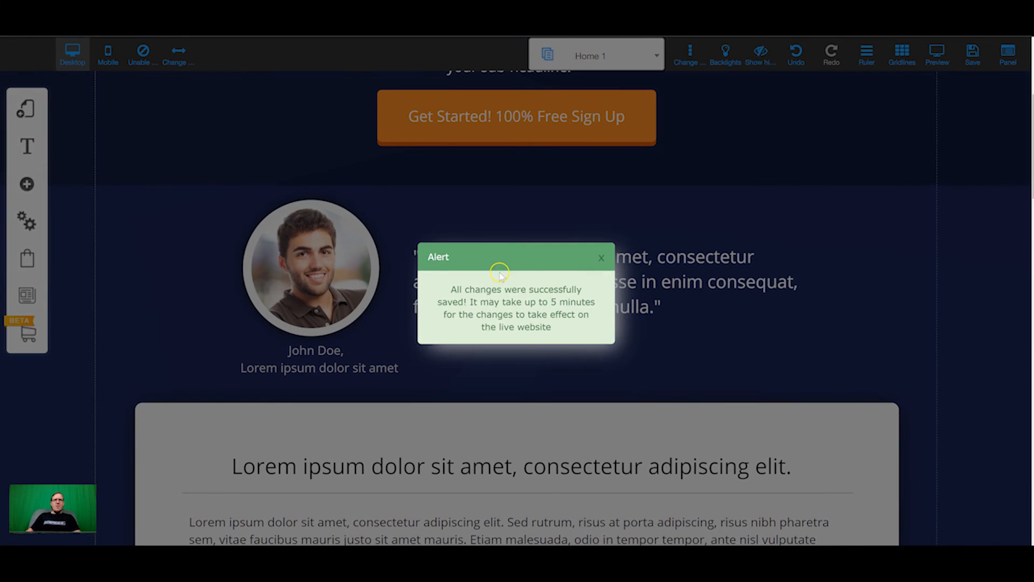
pyautogui.click(598, 259)
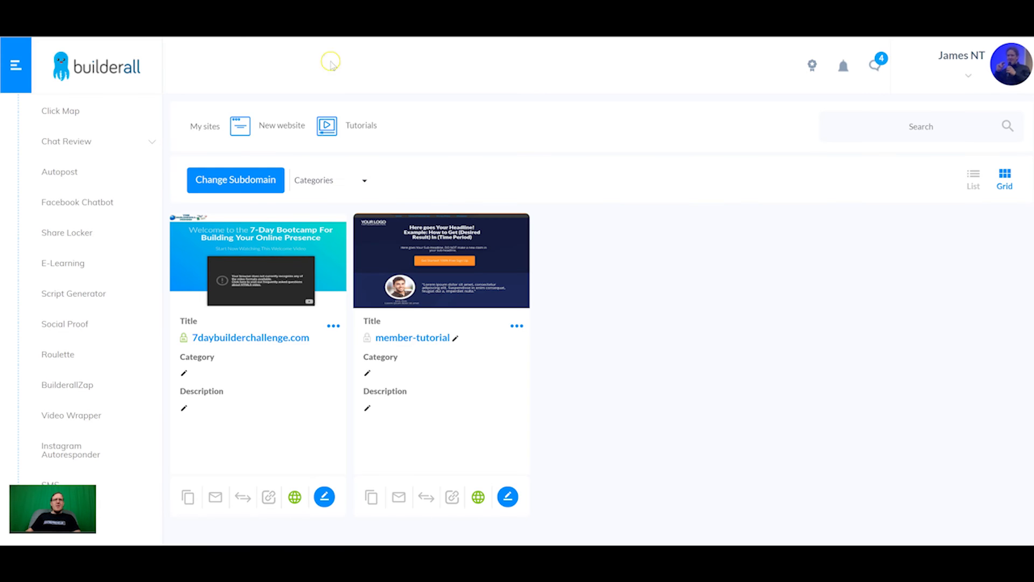
# On the live member-tutorial page, subscribe via Send to Messenger and Continue on Facebook.
pyautogui.click(434, 337)
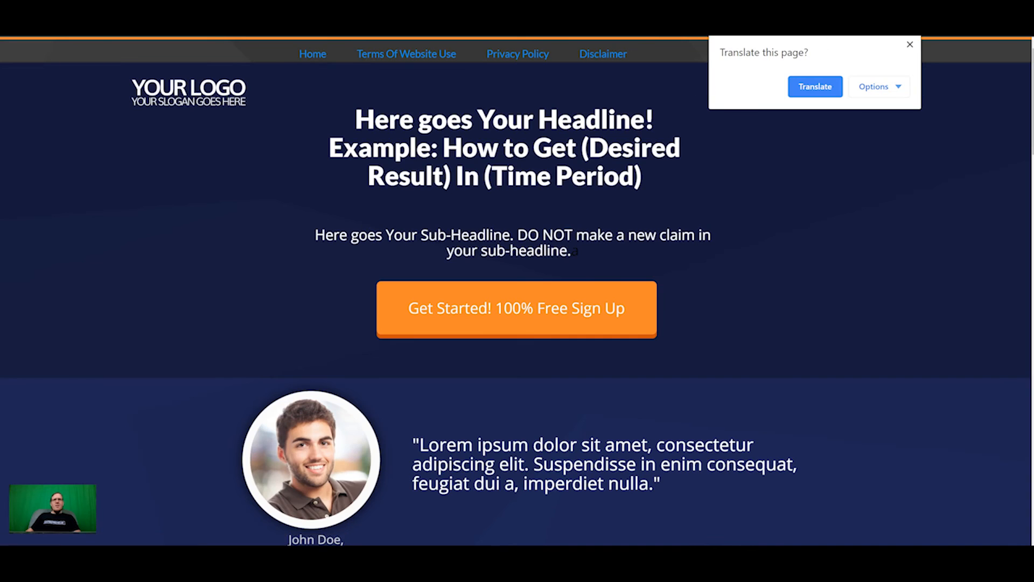
pyautogui.click(910, 44)
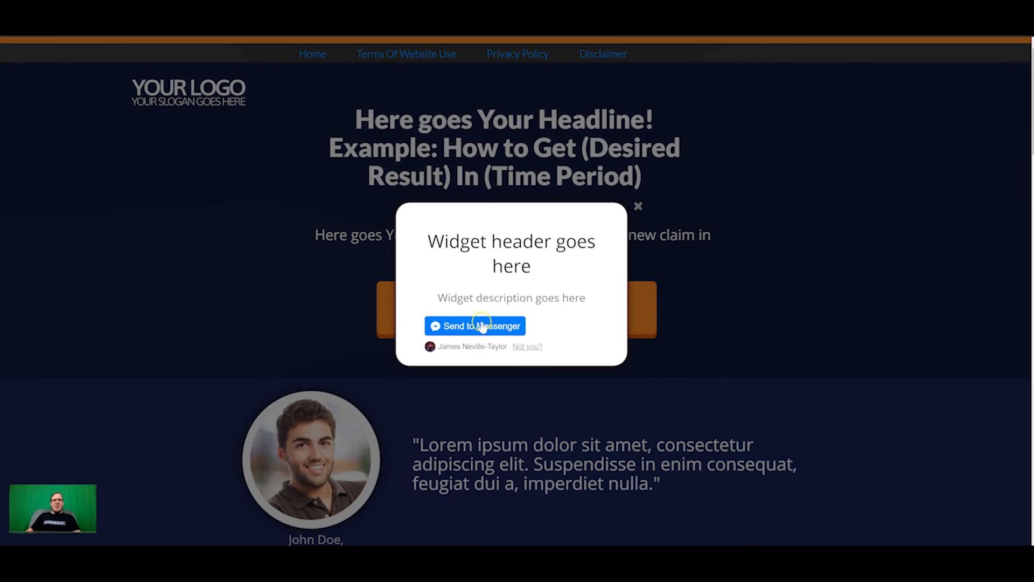
pyautogui.click(481, 324)
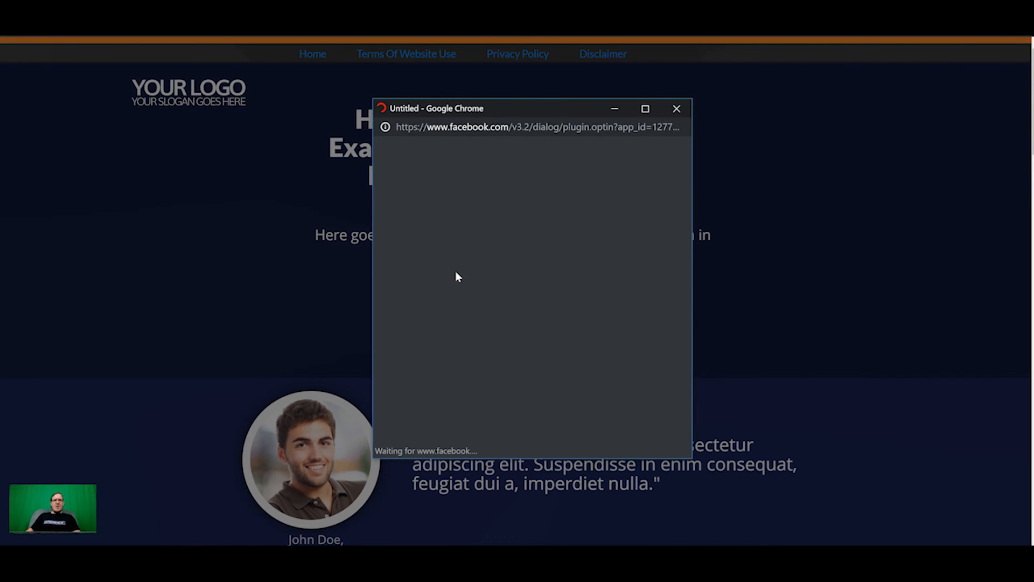
pyautogui.click(506, 244)
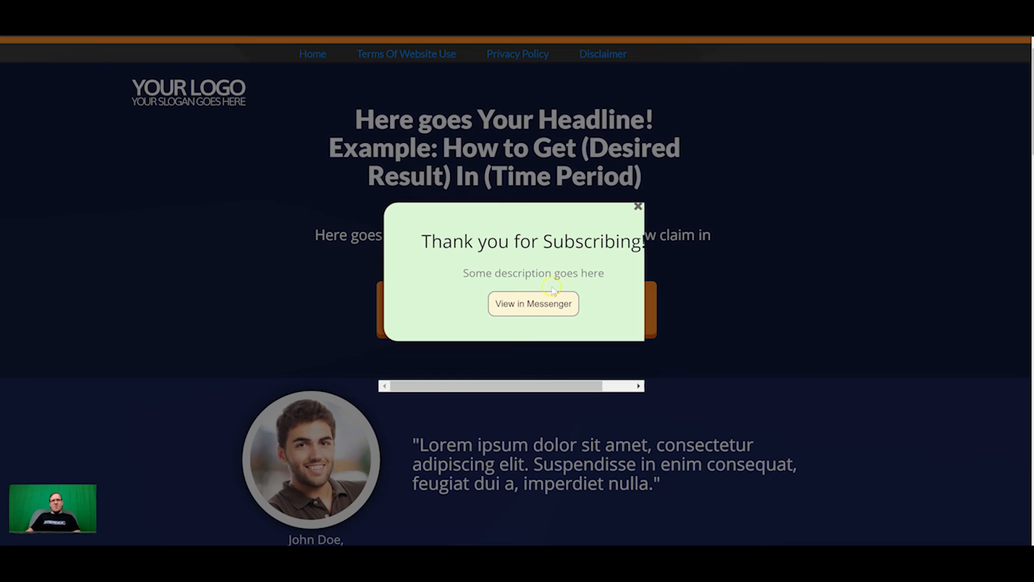
pyautogui.moveTo(572, 385); pyautogui.dragTo(534, 386)
pyautogui.moveTo(544, 381)
pyautogui.mouseDown()
pyautogui.moveTo(544, 390)
pyautogui.moveTo(584, 387)
pyautogui.moveTo(553, 385)
pyautogui.mouseUp()
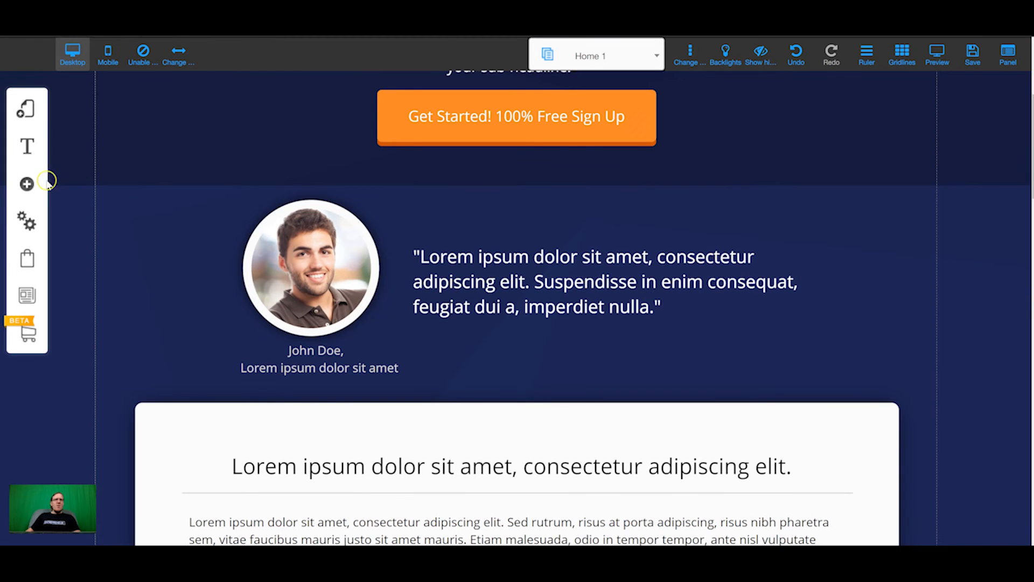
# Show the saved 'pop' popup again via its Hide/Show action.
pyautogui.click(27, 183)
pyautogui.click(134, 141)
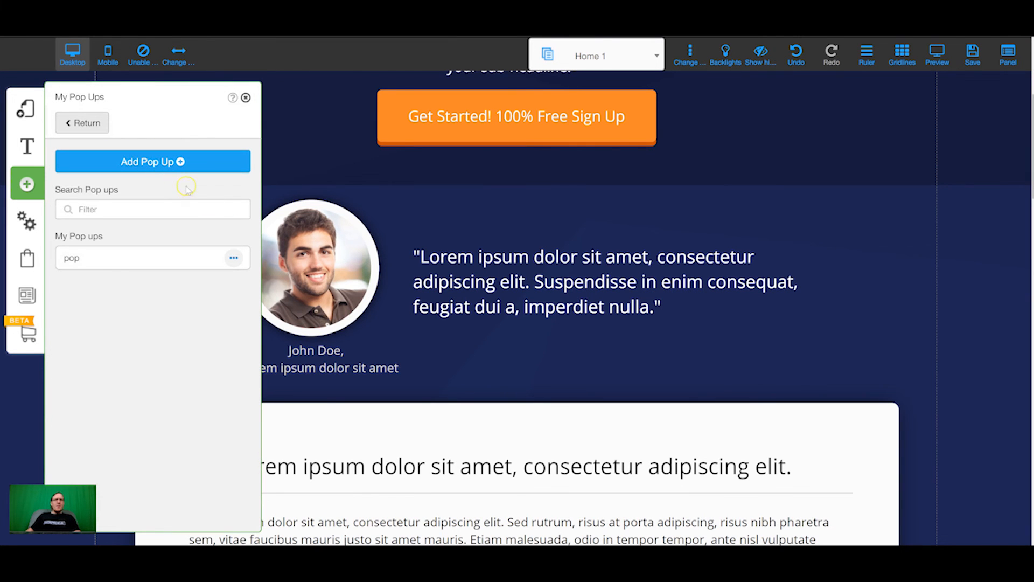
pyautogui.click(232, 257)
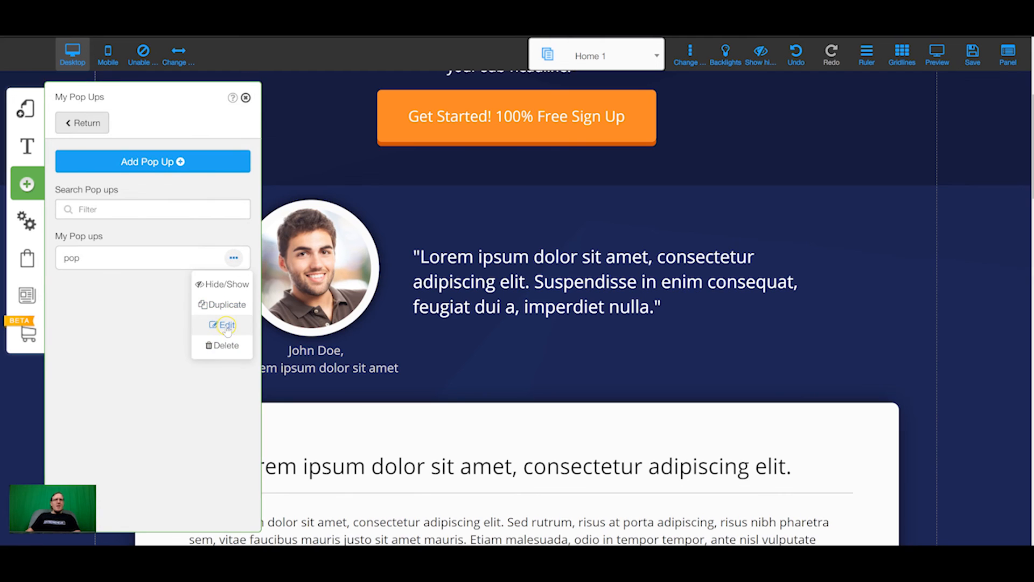
pyautogui.click(226, 284)
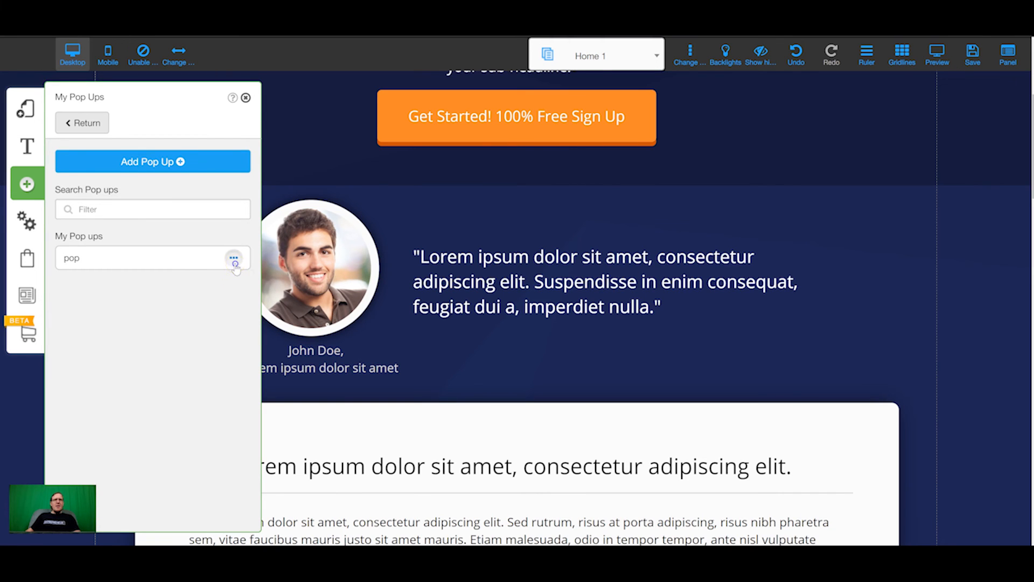
pyautogui.click(233, 258)
pyautogui.click(225, 281)
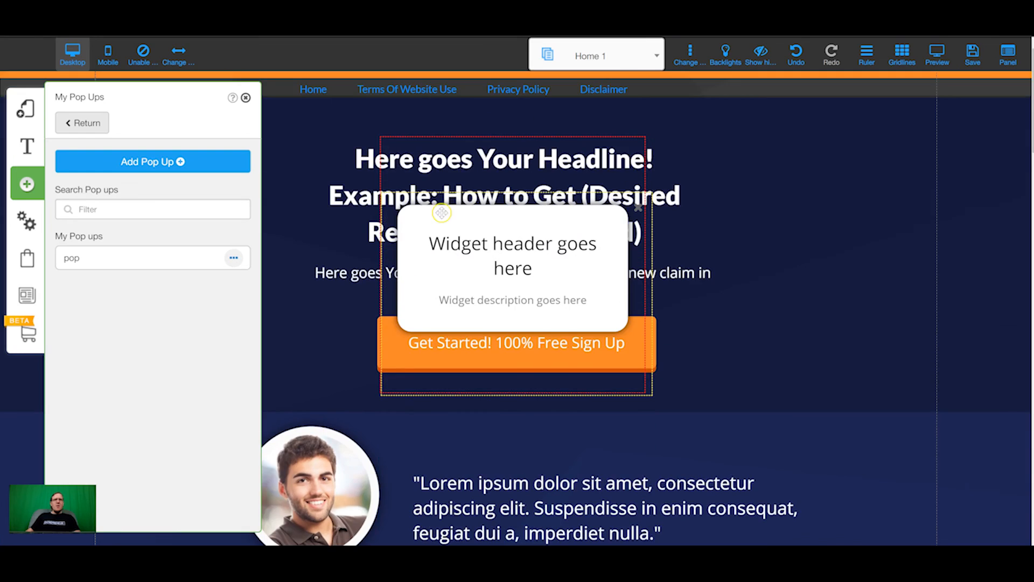
# Widen the Messenger widget so its header fits one line and shift it left.
pyautogui.click(536, 274)
pyautogui.moveTo(646, 265); pyautogui.dragTo(729, 268)
pyautogui.moveTo(648, 258); pyautogui.dragTo(606, 261)
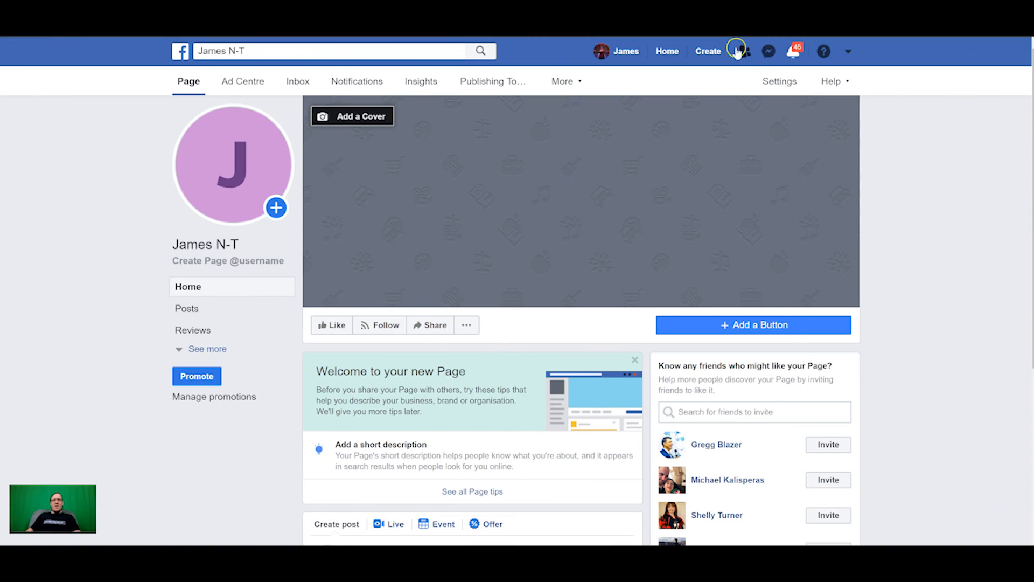
# Open the Page's Messenger conversation and scroll through the chatbot's welcome messages.
pyautogui.click(769, 51)
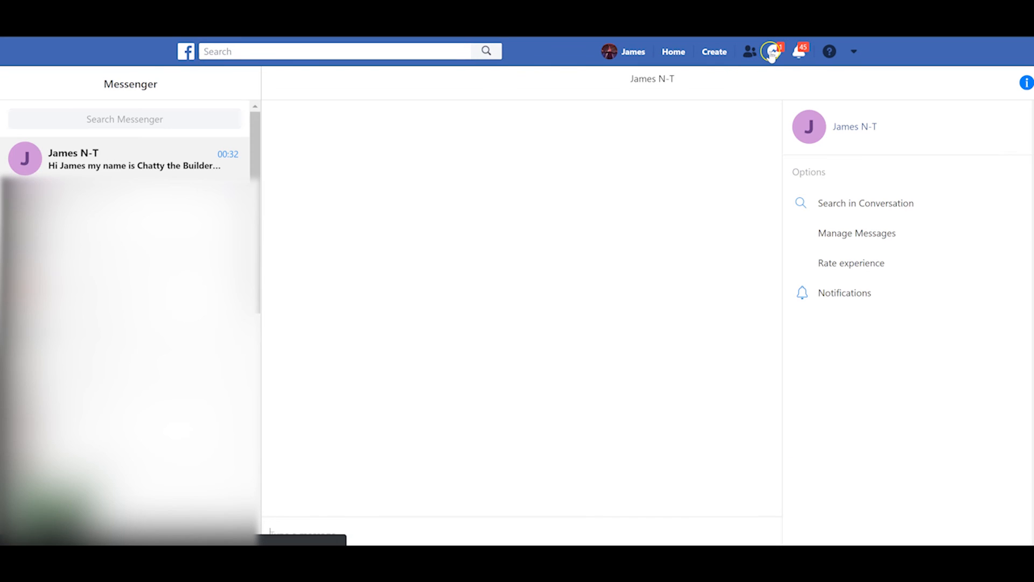
pyautogui.click(168, 155)
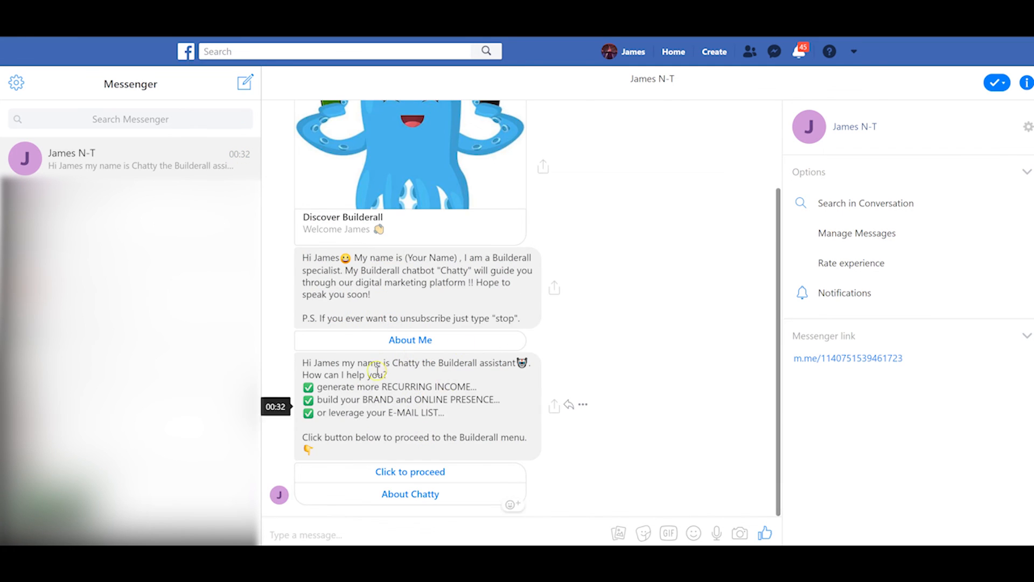
pyautogui.scroll(3, 433, 226)
pyautogui.scroll(-3, 445, 288)
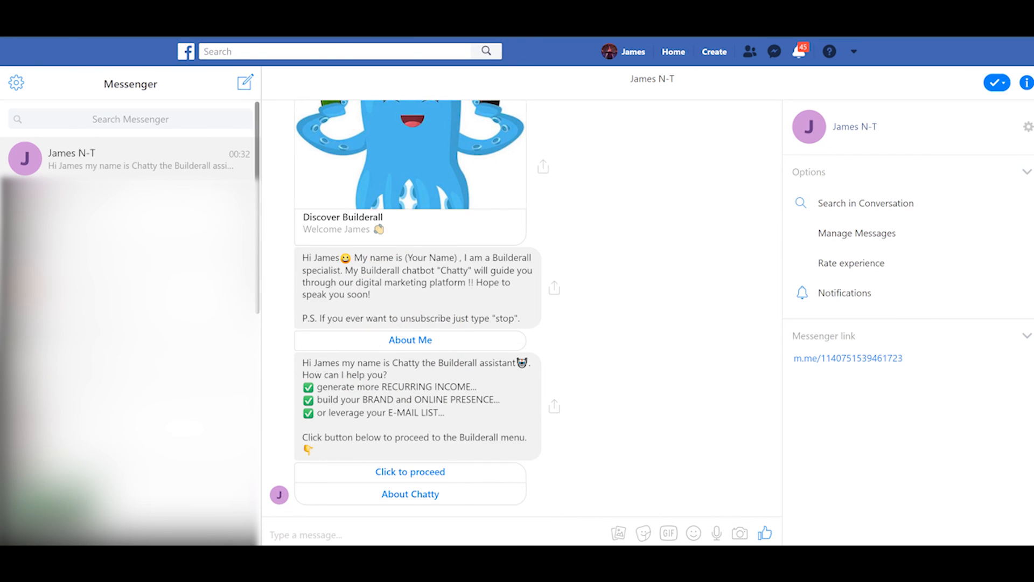
pyautogui.scroll(3, 409, 270)
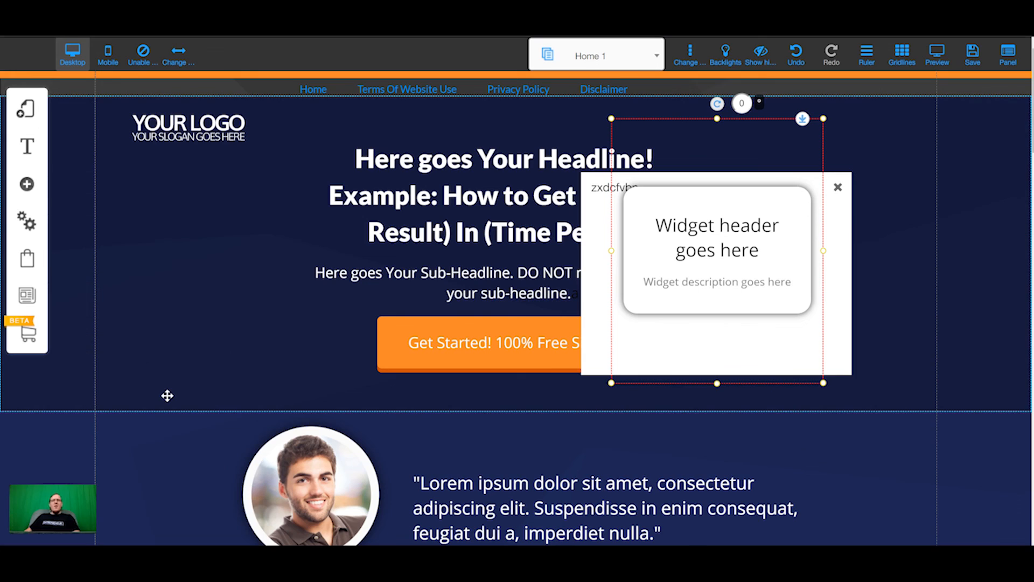